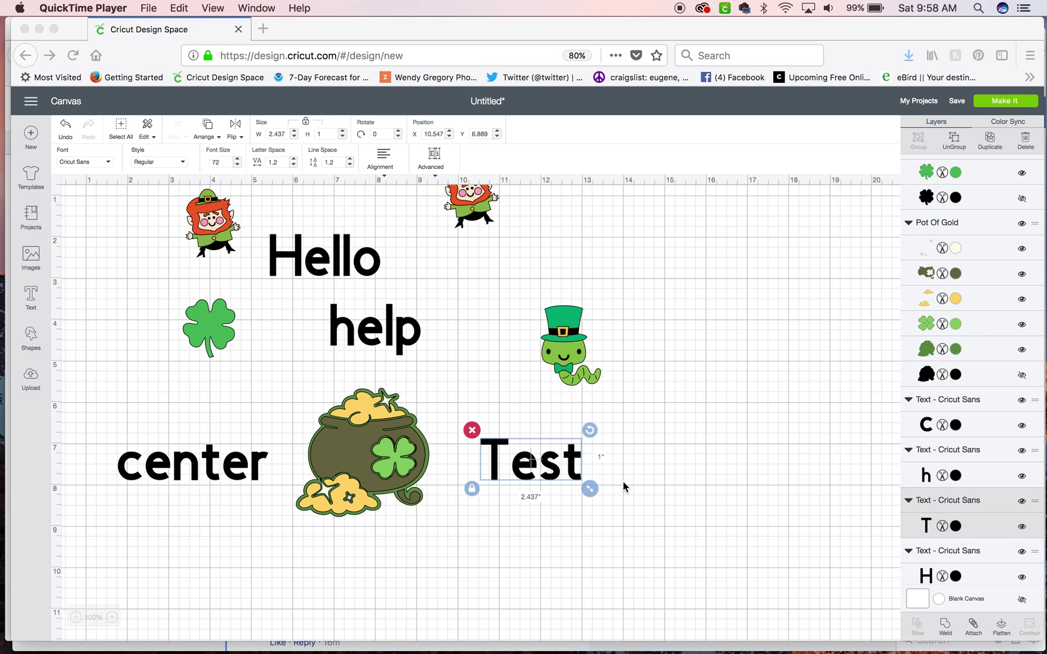
Deselect Test and center the two leprechauns and Hello vertically in the top row.
left_click(652, 480)
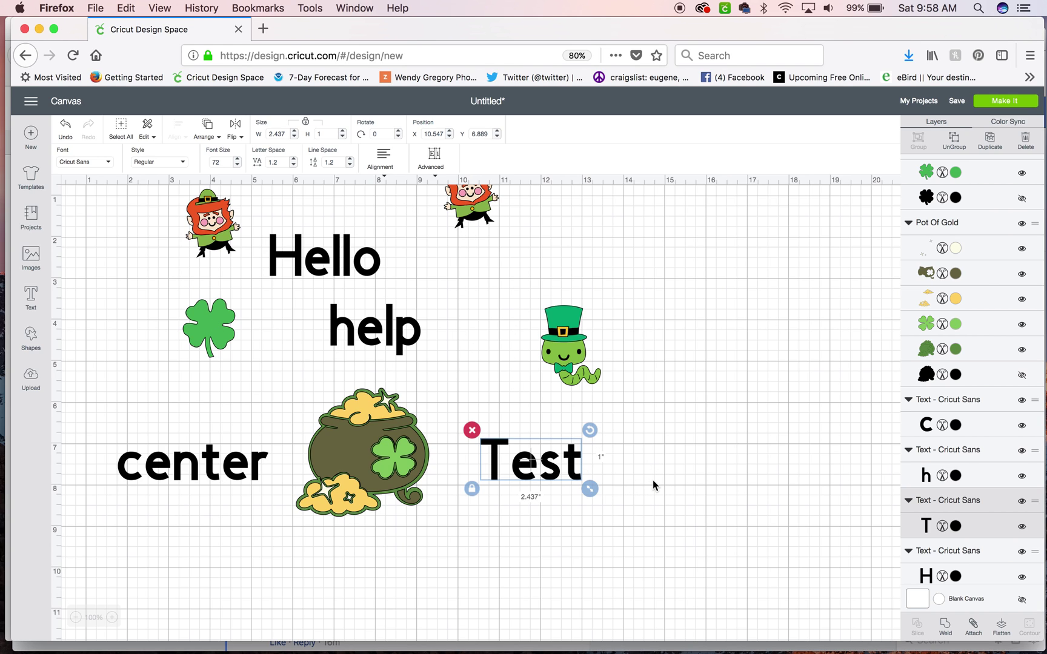
left_click(652, 480)
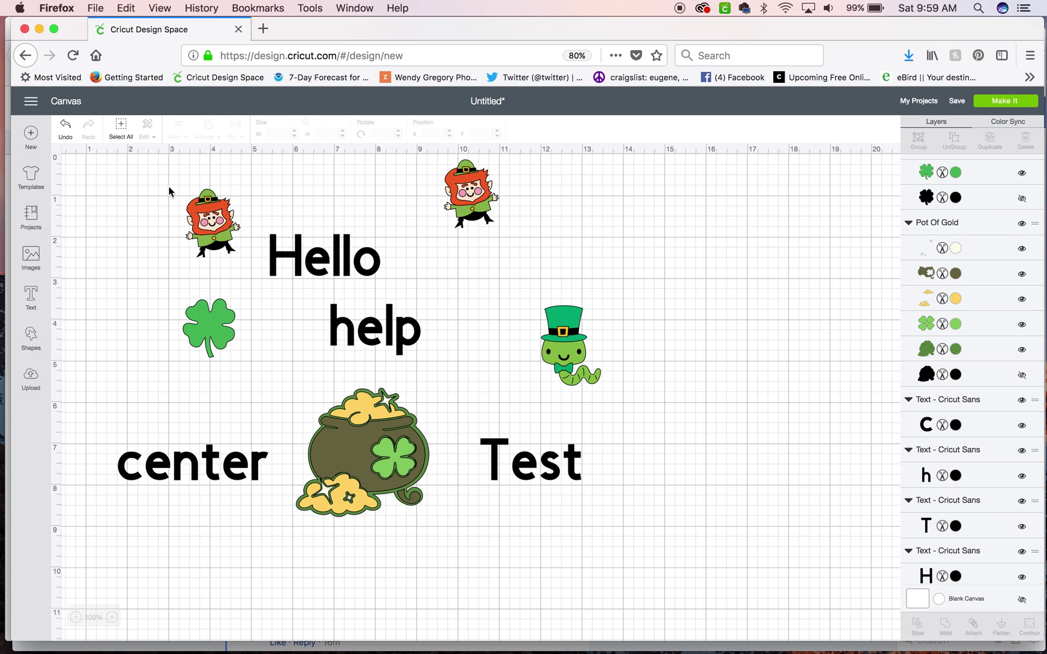
left_click_drag(168, 186, 526, 262)
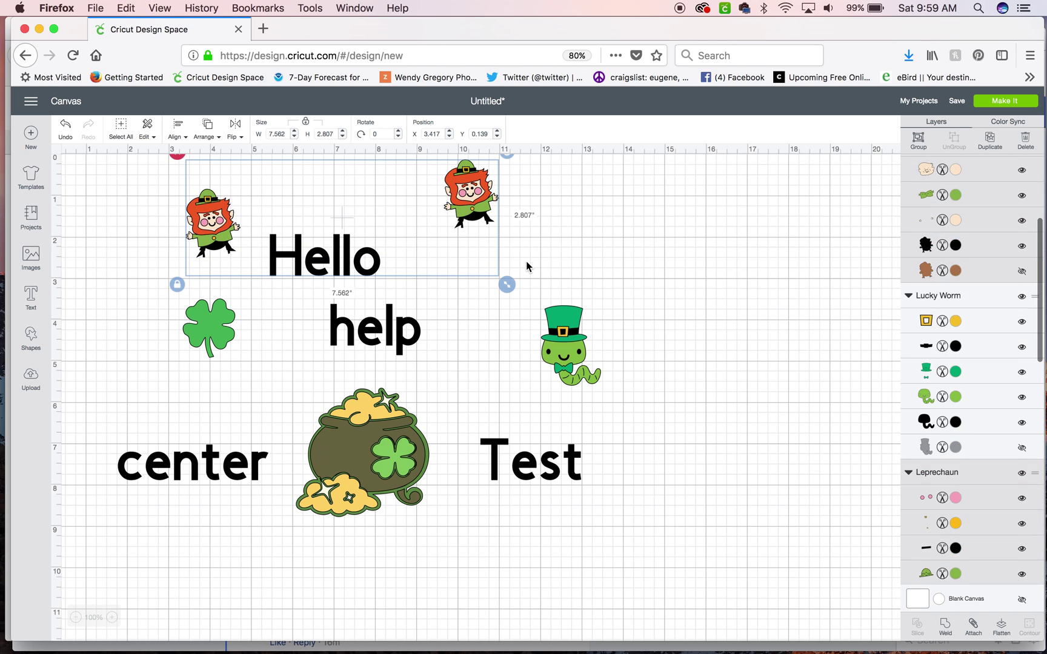
left_click(177, 128)
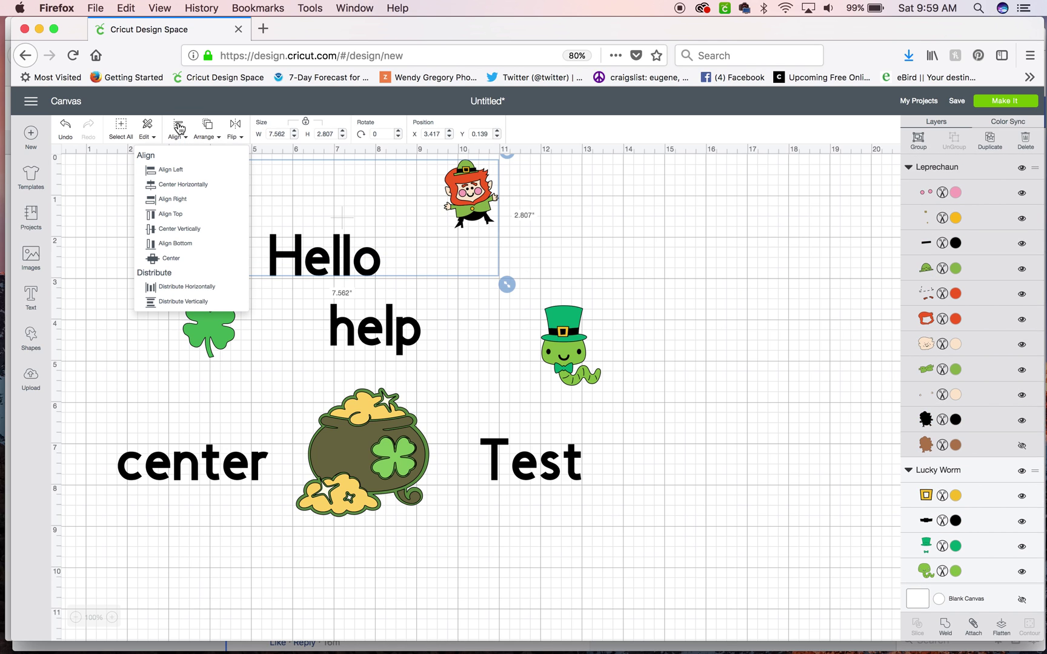
left_click(170, 229)
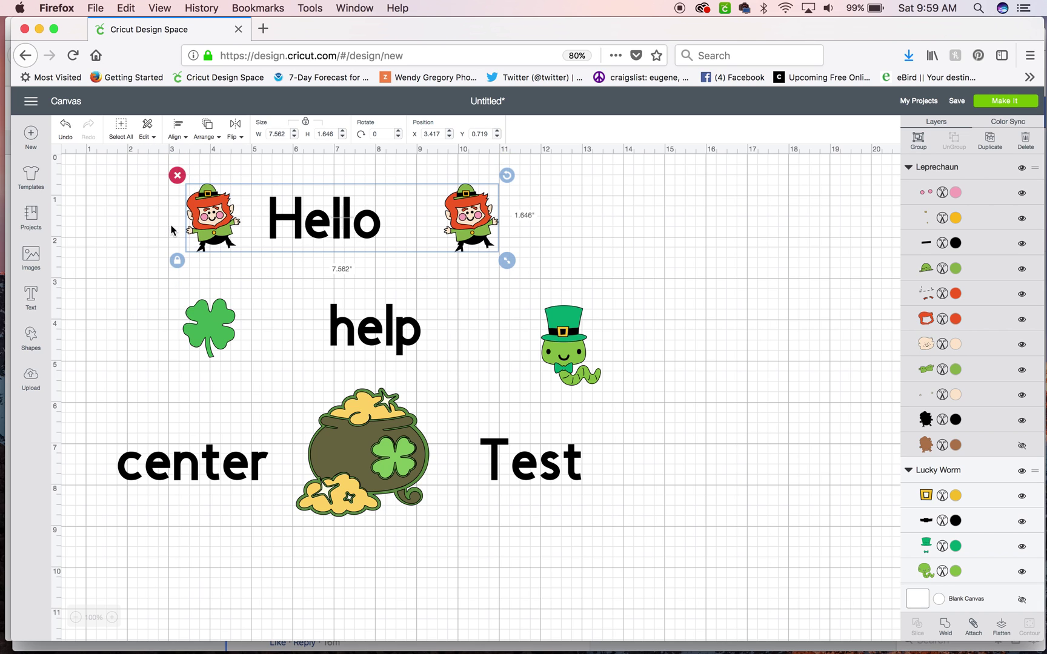
Space Hello evenly between the leprechauns, group the row and nudge it right.
left_click(177, 129)
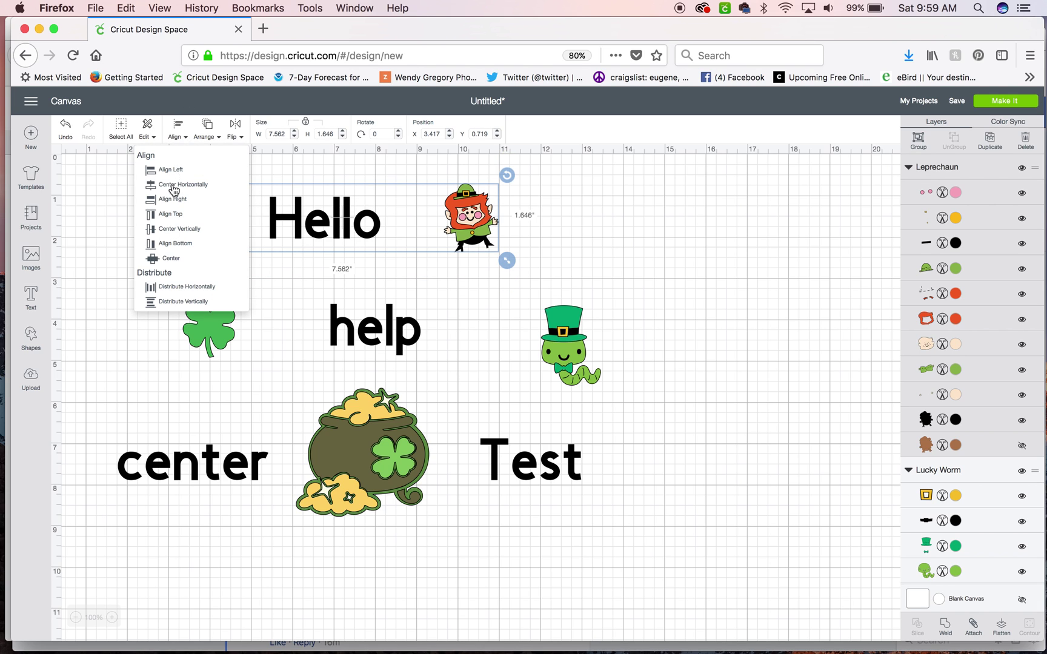
left_click(173, 289)
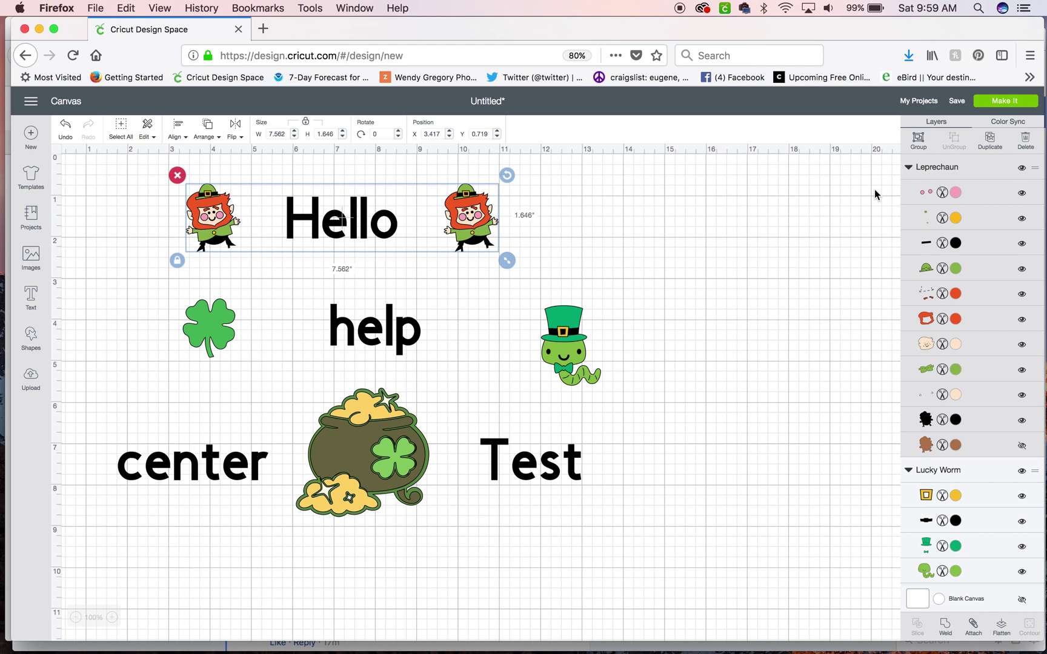
left_click(919, 138)
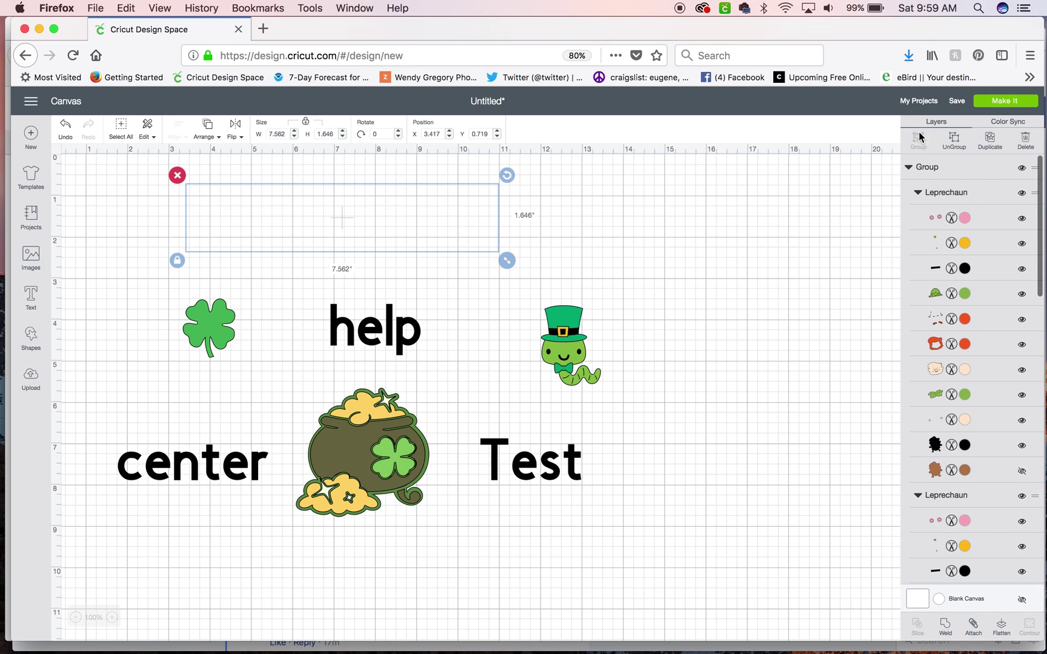
left_click_drag(344, 218, 363, 229)
Center the shamrock, help and worm vertically and space help evenly between them.
left_click_drag(168, 321, 600, 380)
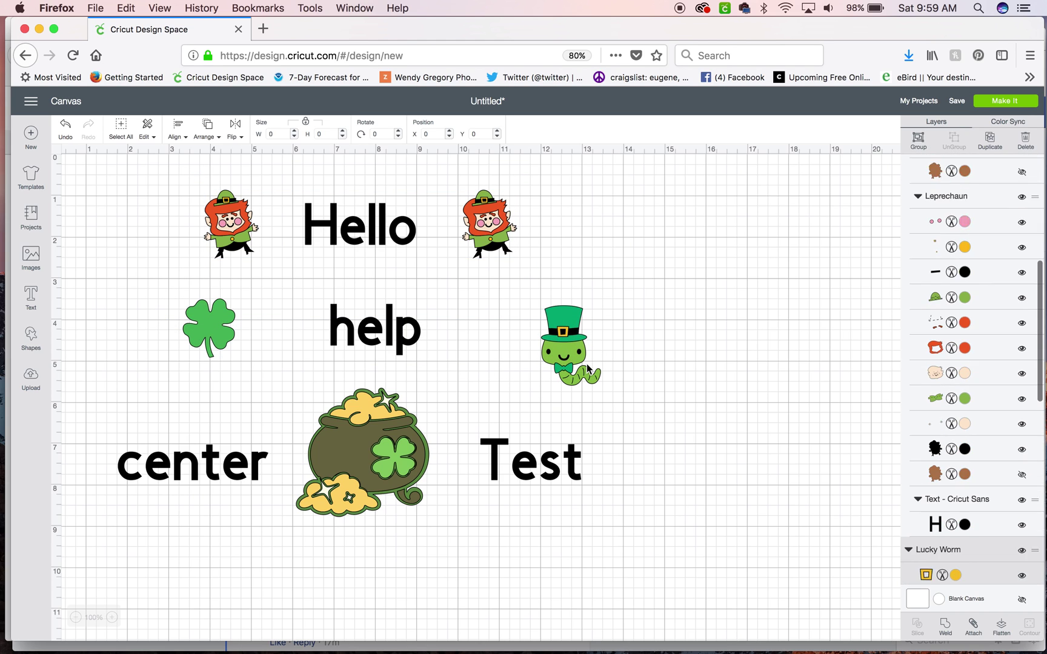
left_click(179, 126)
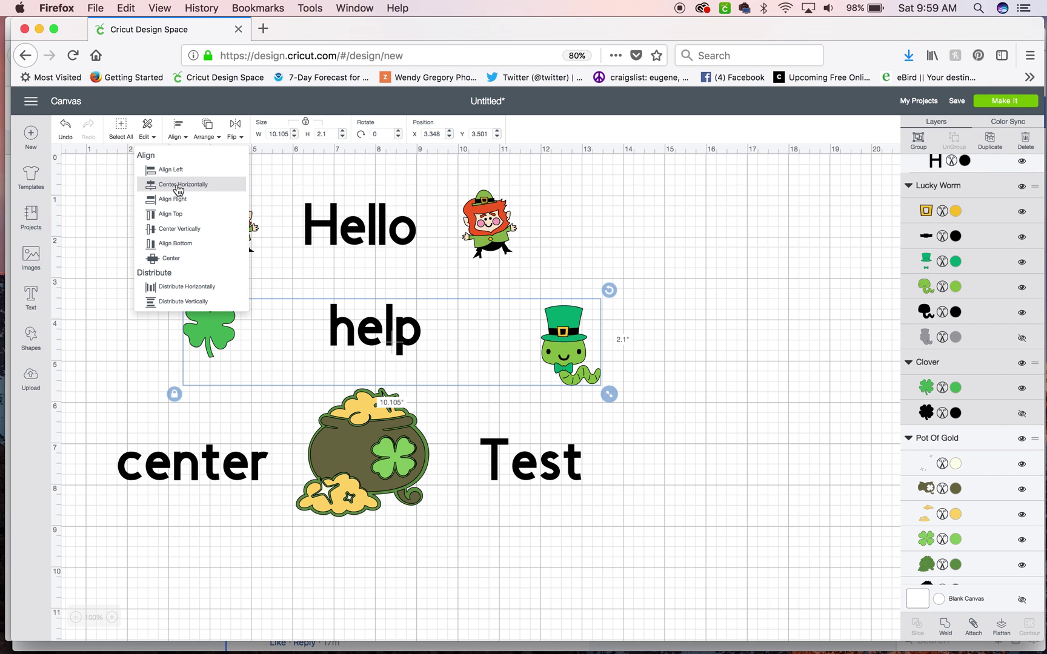
left_click(180, 230)
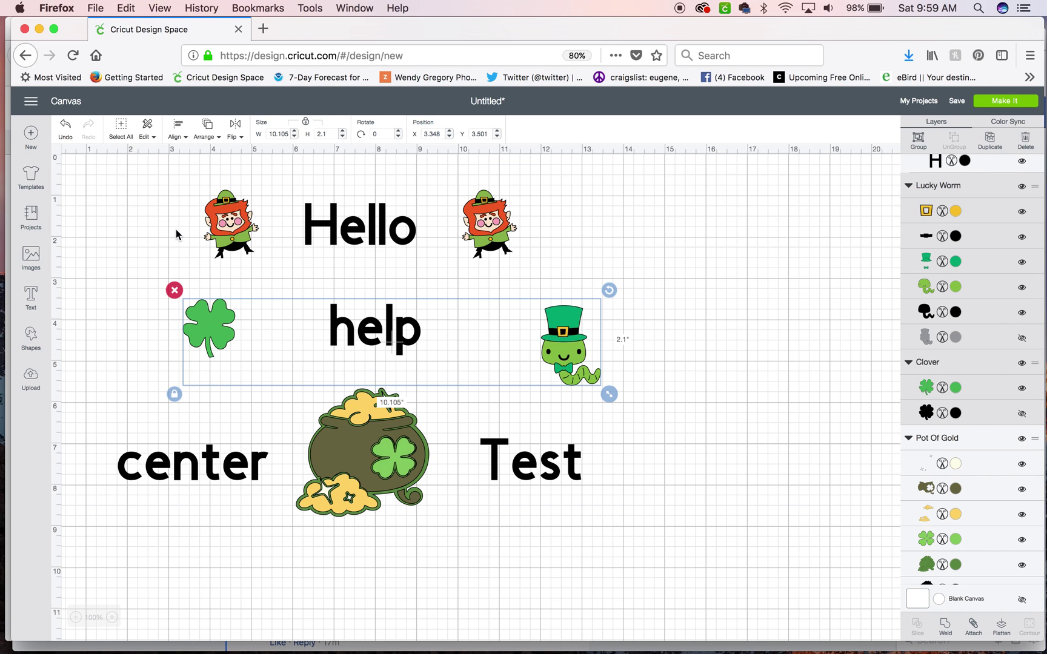
left_click(177, 130)
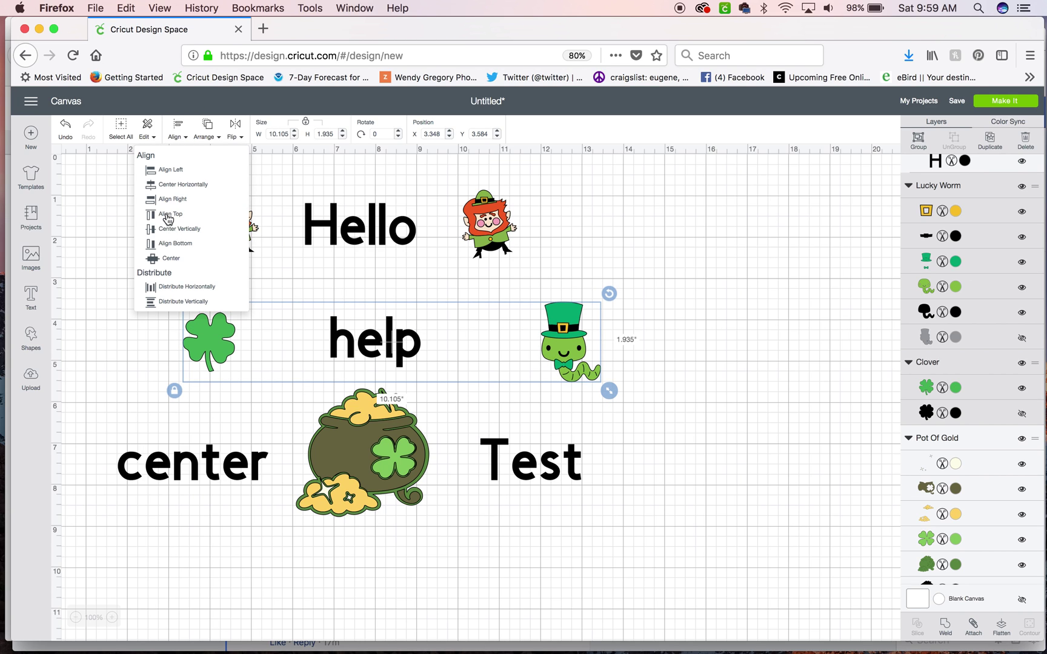
left_click(185, 288)
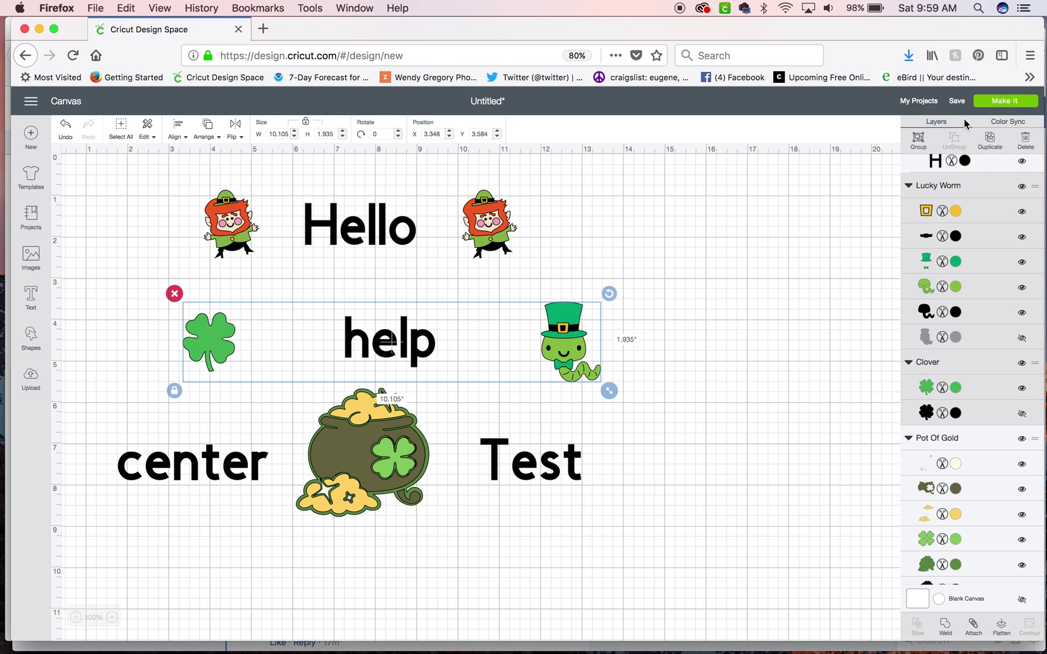
Group the middle row and move it up just under Hello.
left_click(920, 139)
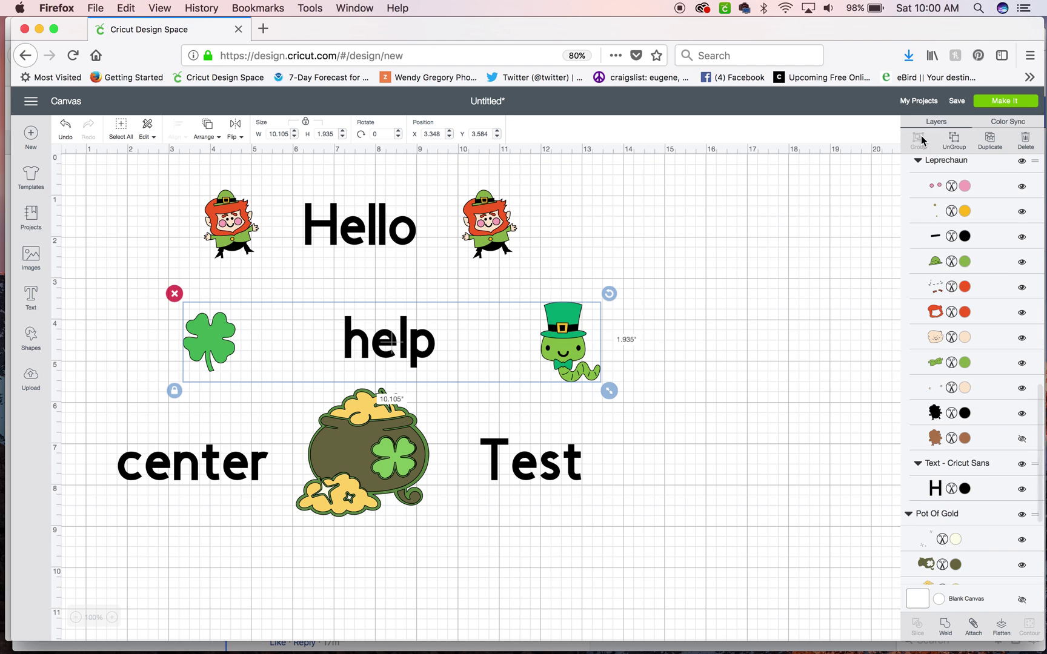
left_click_drag(381, 337, 360, 310)
left_click_drag(124, 424, 604, 495)
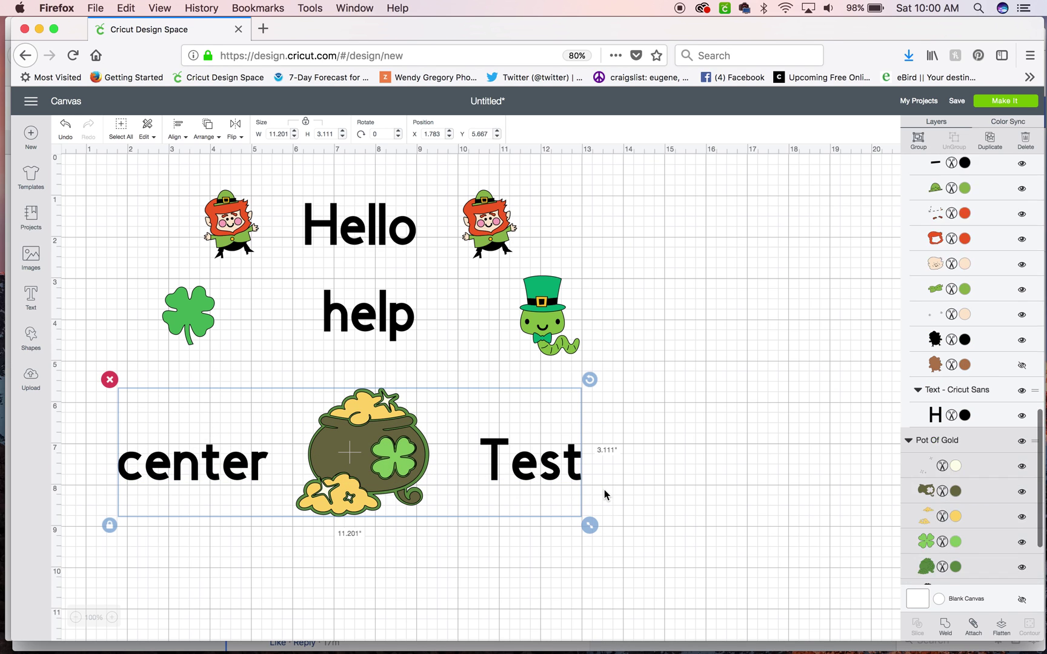
Center the center text and Test vertically on the pot of gold.
left_click(120, 128)
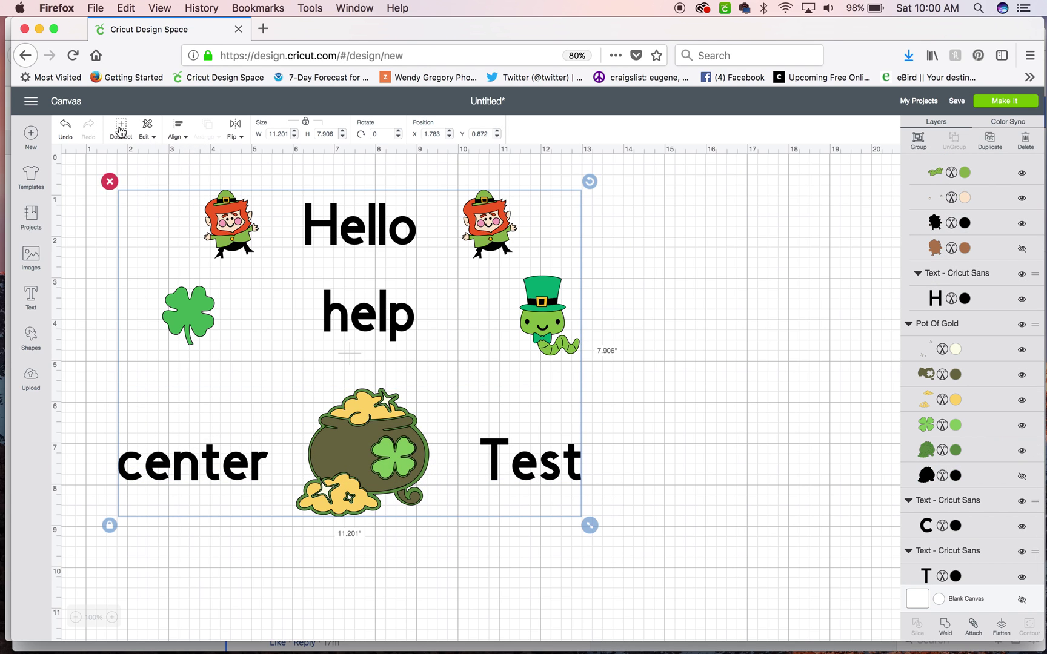
left_click(89, 366)
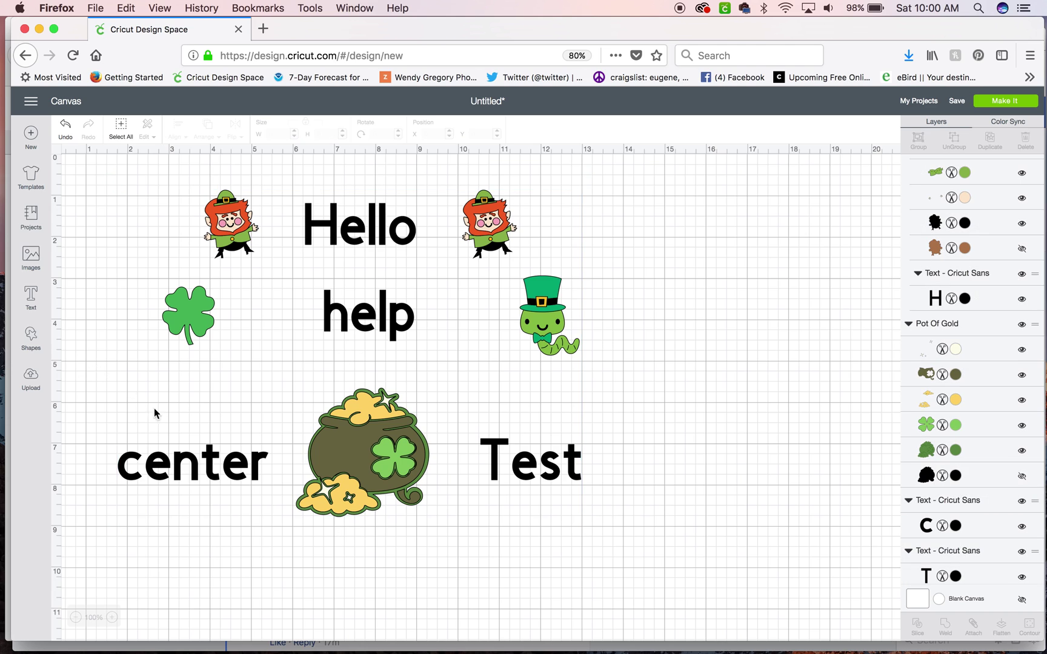
left_click_drag(172, 440, 589, 490)
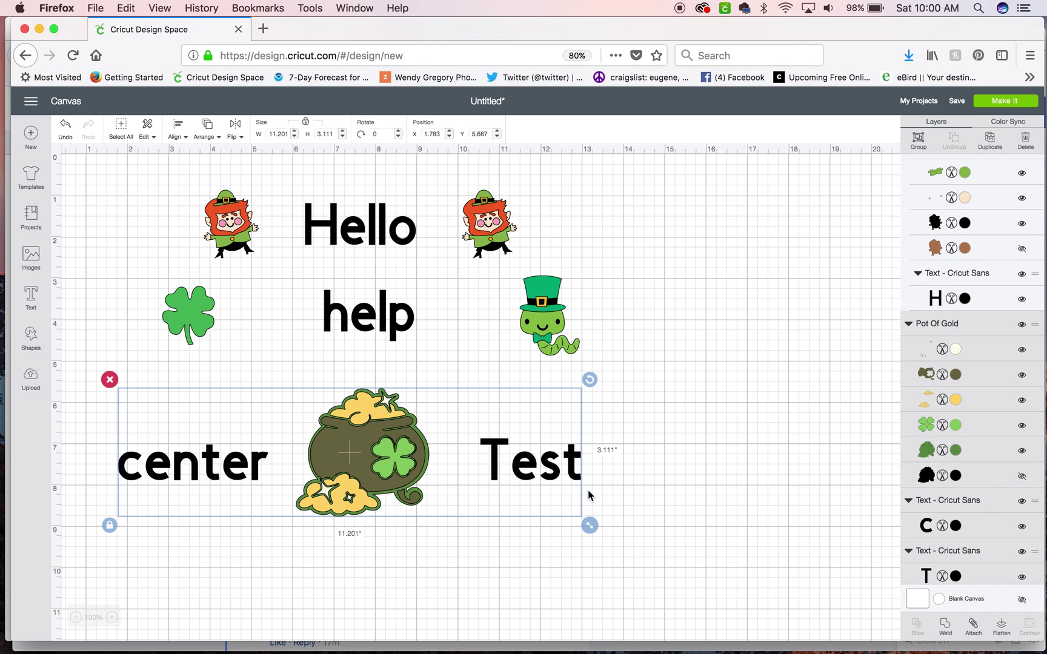
left_click(179, 130)
left_click(177, 229)
Space the bottom row evenly and shift it slightly to the right.
left_click(177, 132)
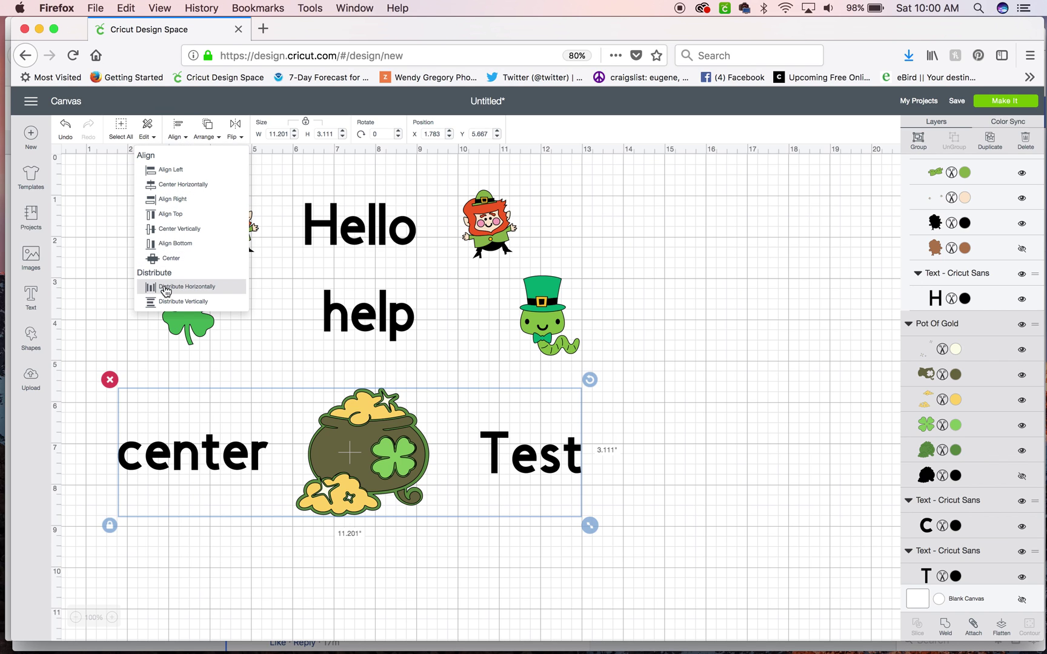
left_click(165, 288)
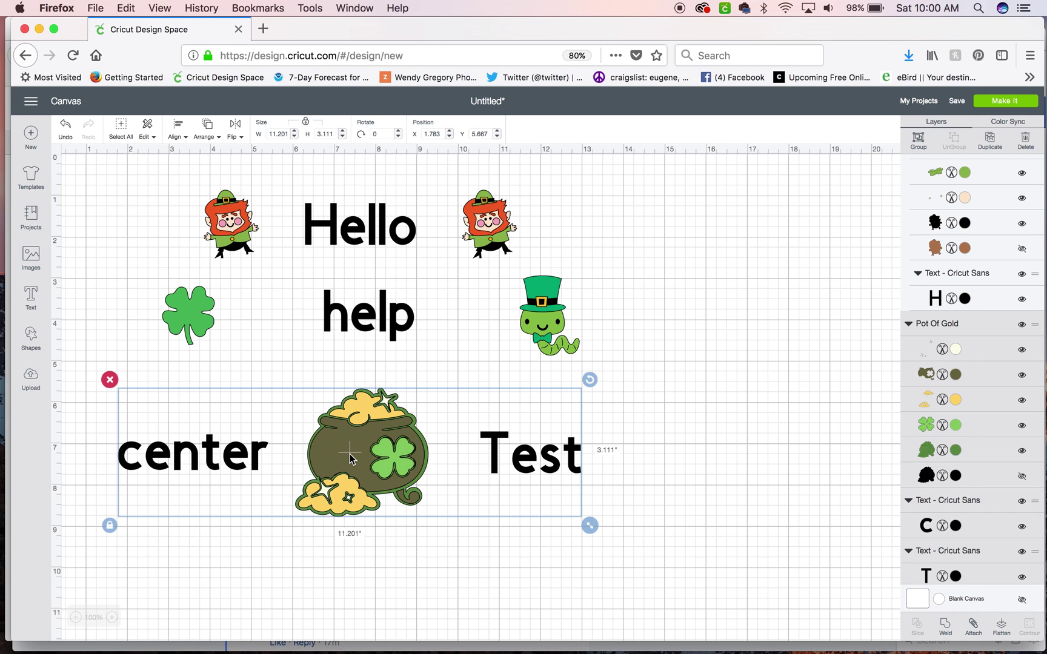
left_click_drag(349, 453, 378, 452)
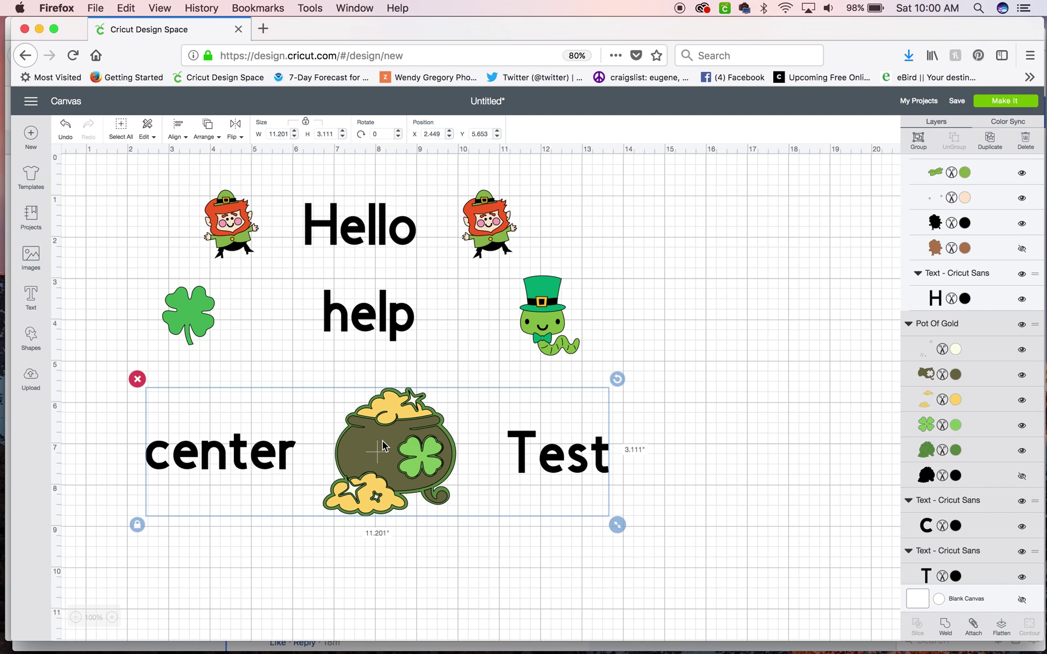
left_click(700, 297)
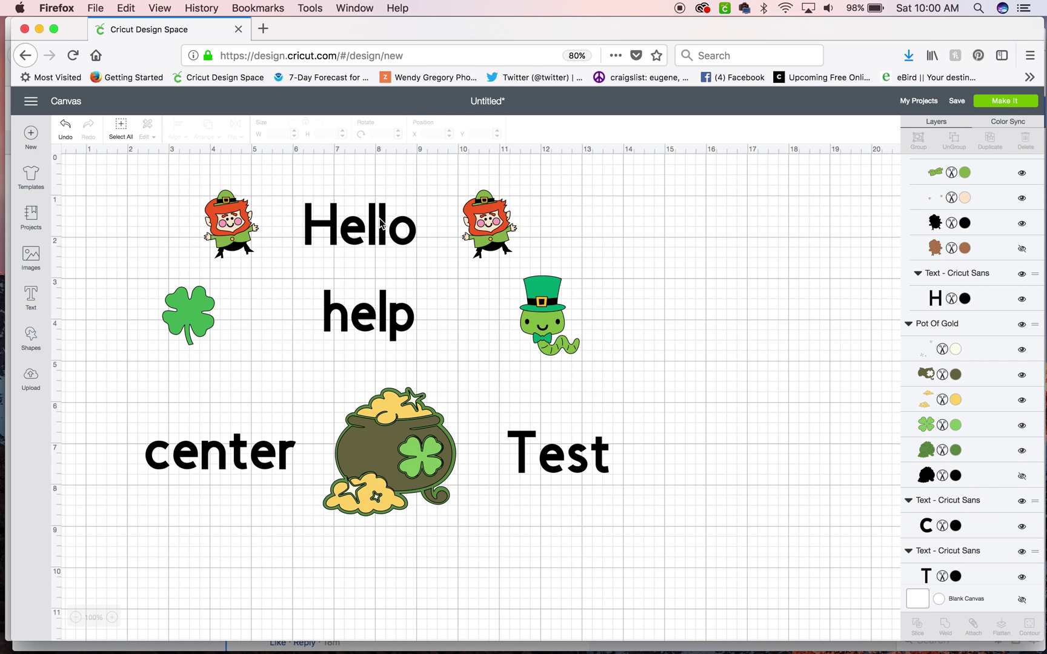
Center everything horizontally, then undo it because the objects stacked.
left_click(121, 131)
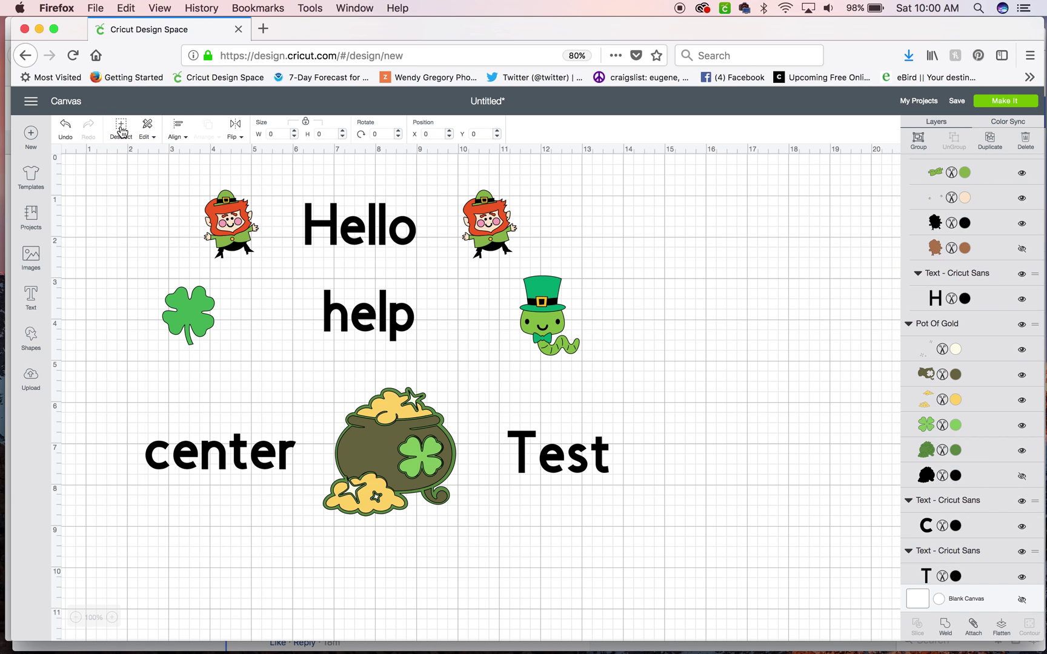
left_click(179, 129)
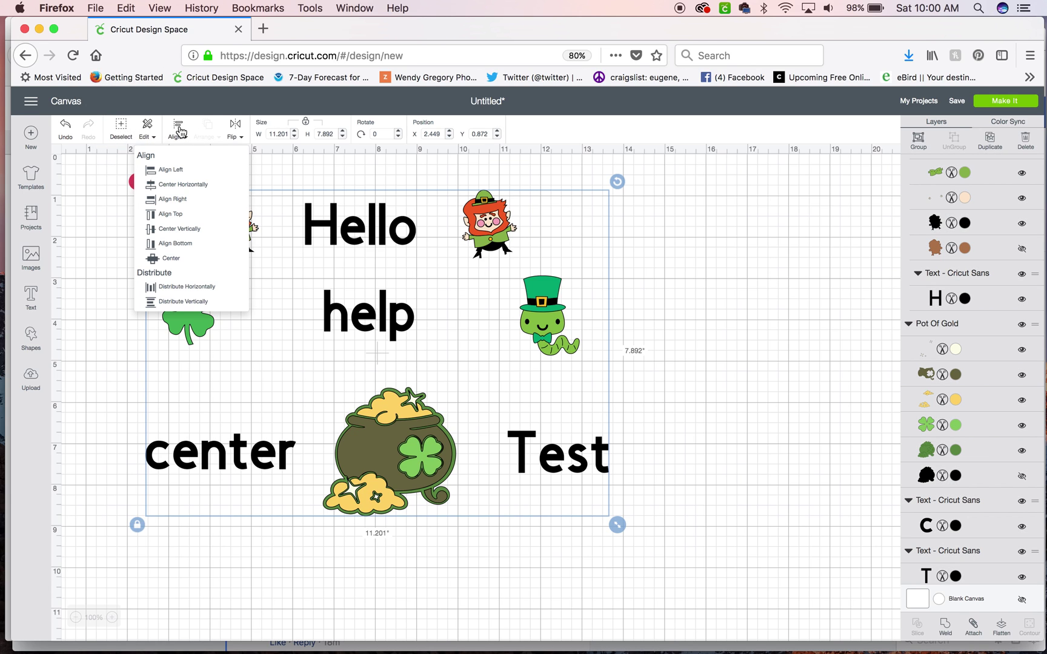
left_click(180, 185)
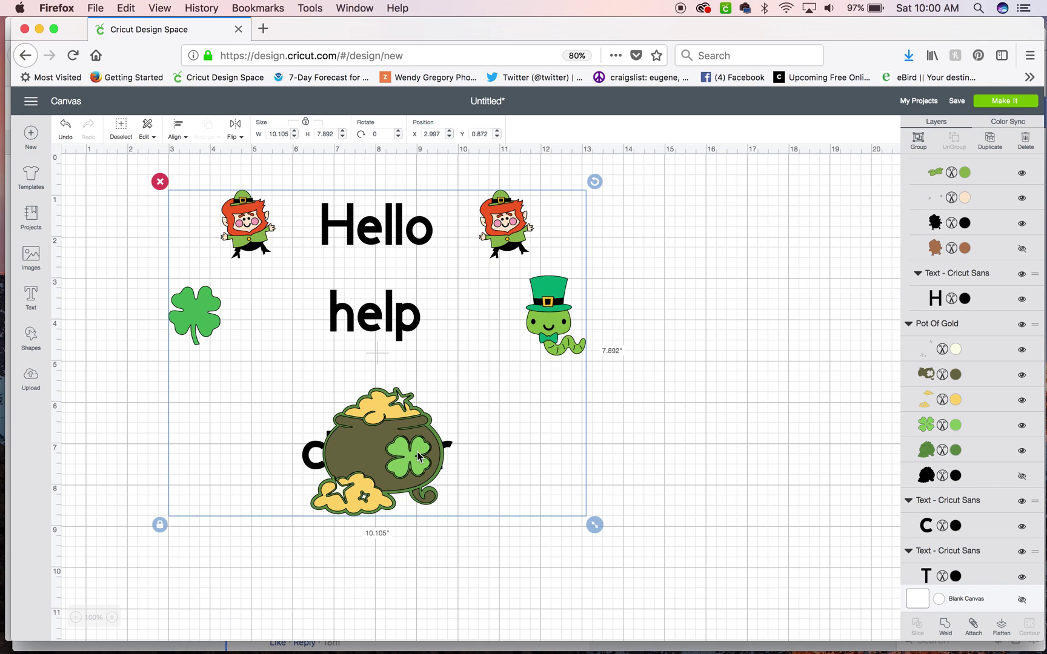
key("super+z")
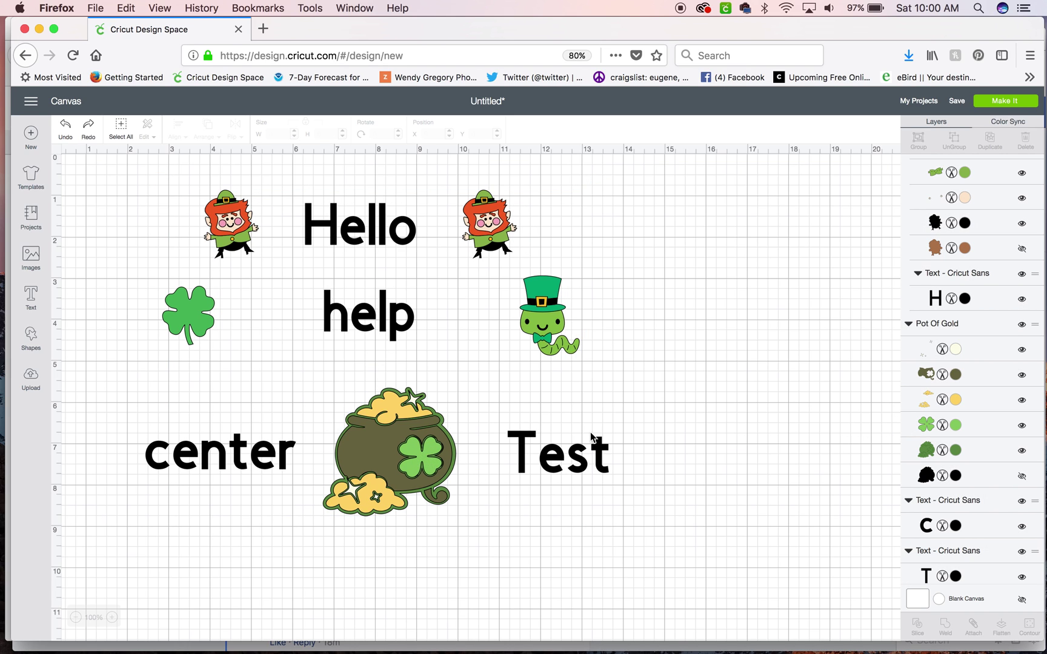
Group center, the pot of gold and Test into one bottom-row unit.
left_click_drag(653, 426, 169, 460)
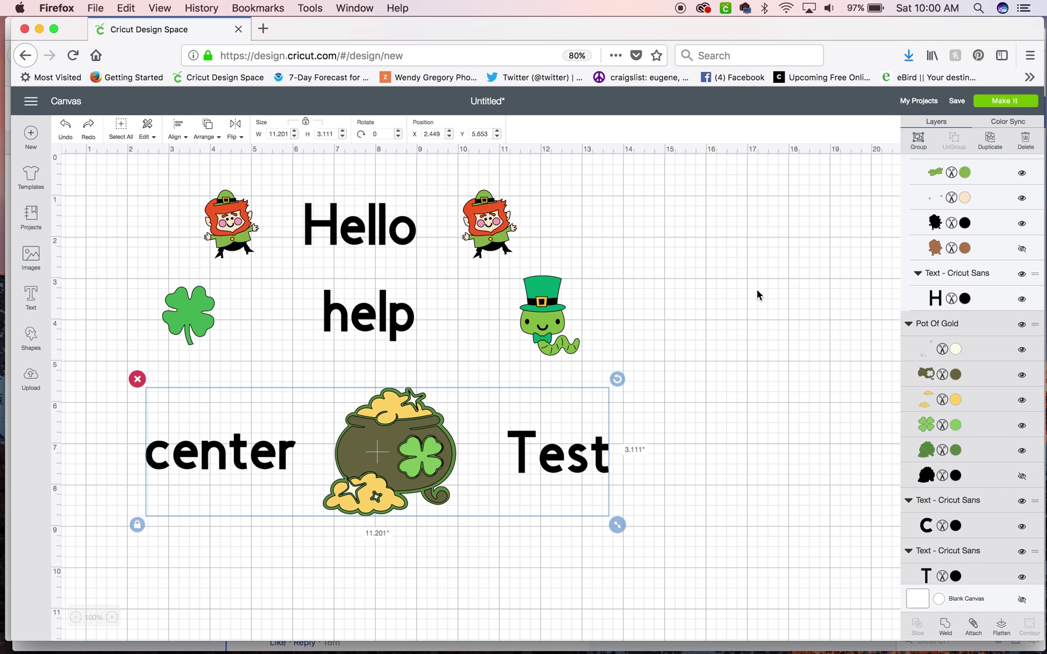
left_click(935, 142)
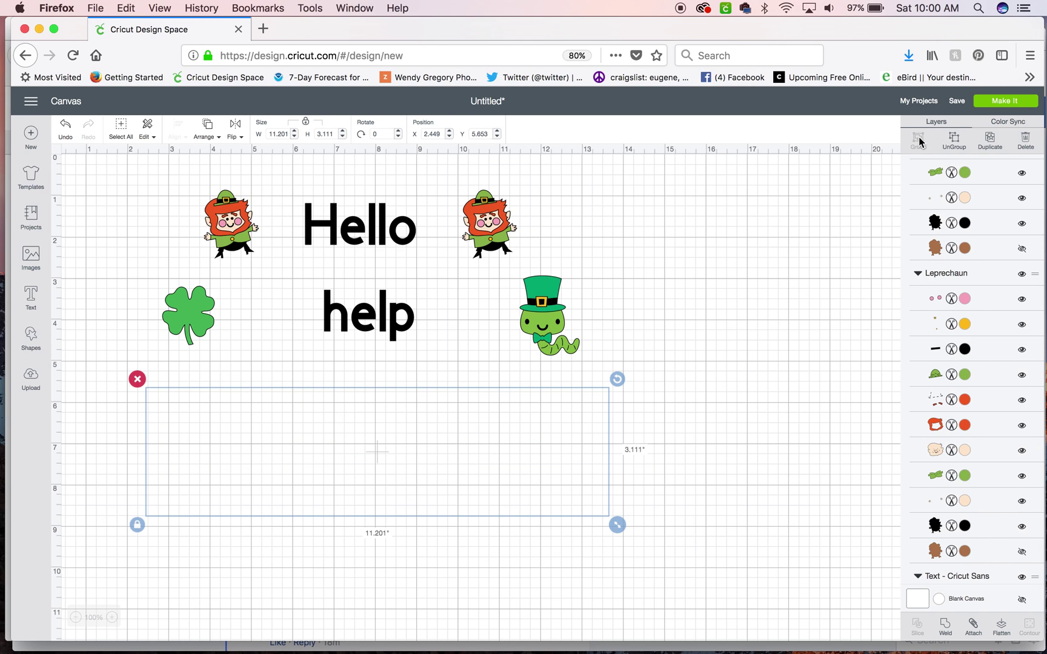
left_click(740, 286)
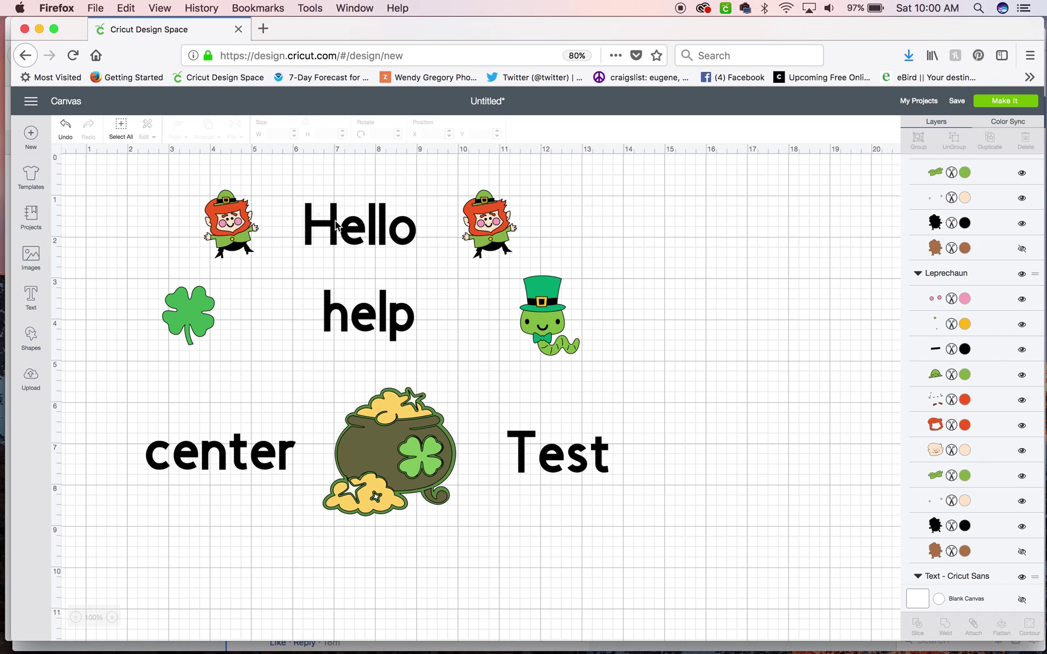
Center all three grouped rows horizontally on one another.
left_click(124, 127)
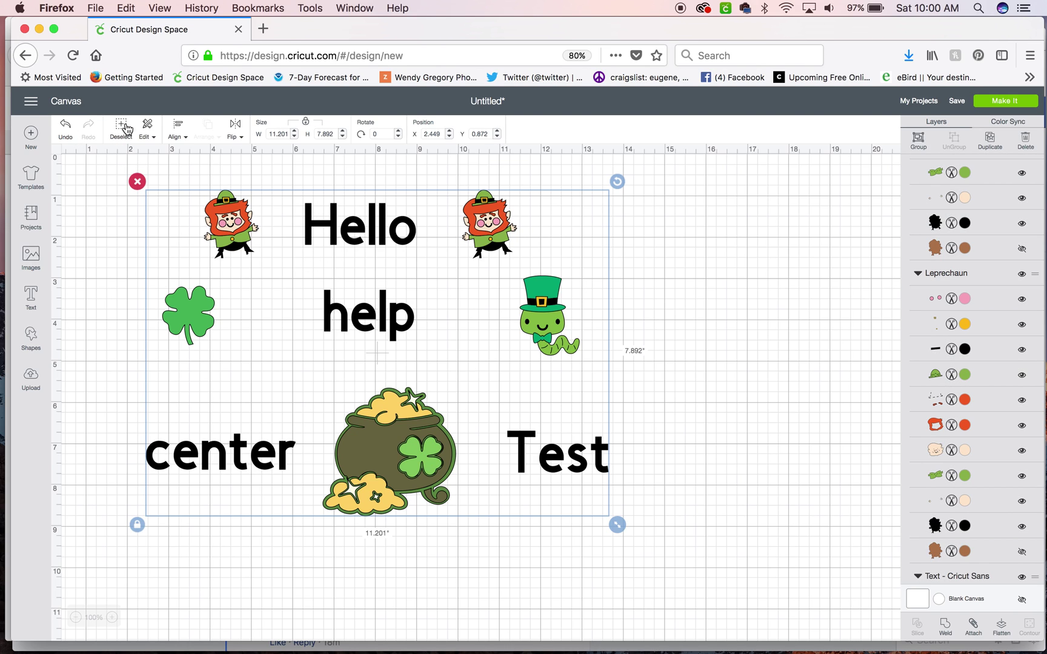
left_click(181, 129)
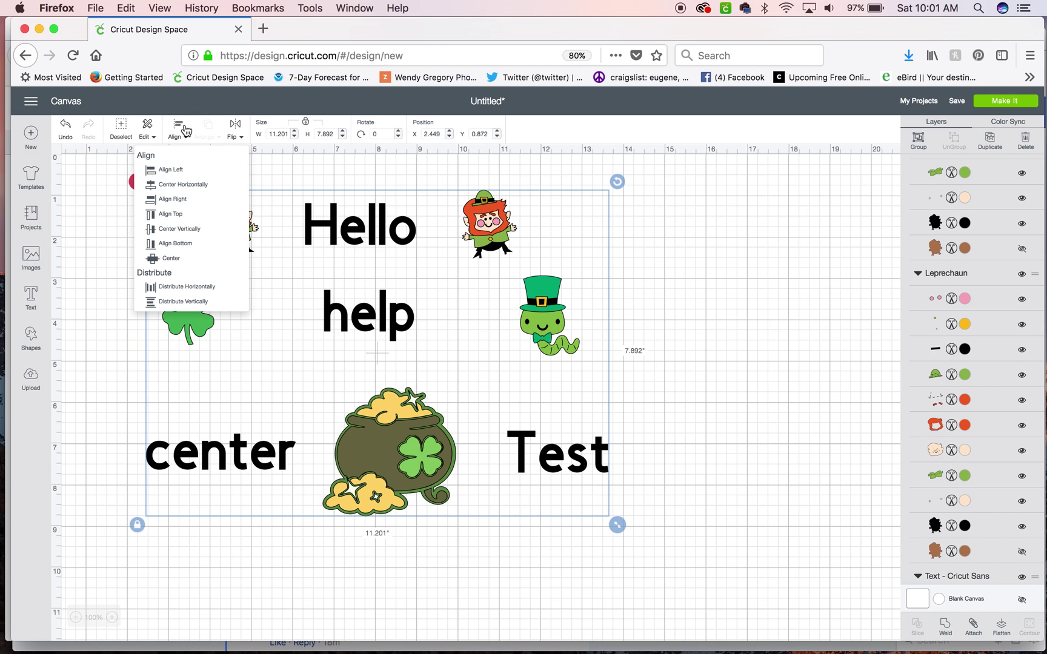
left_click(177, 183)
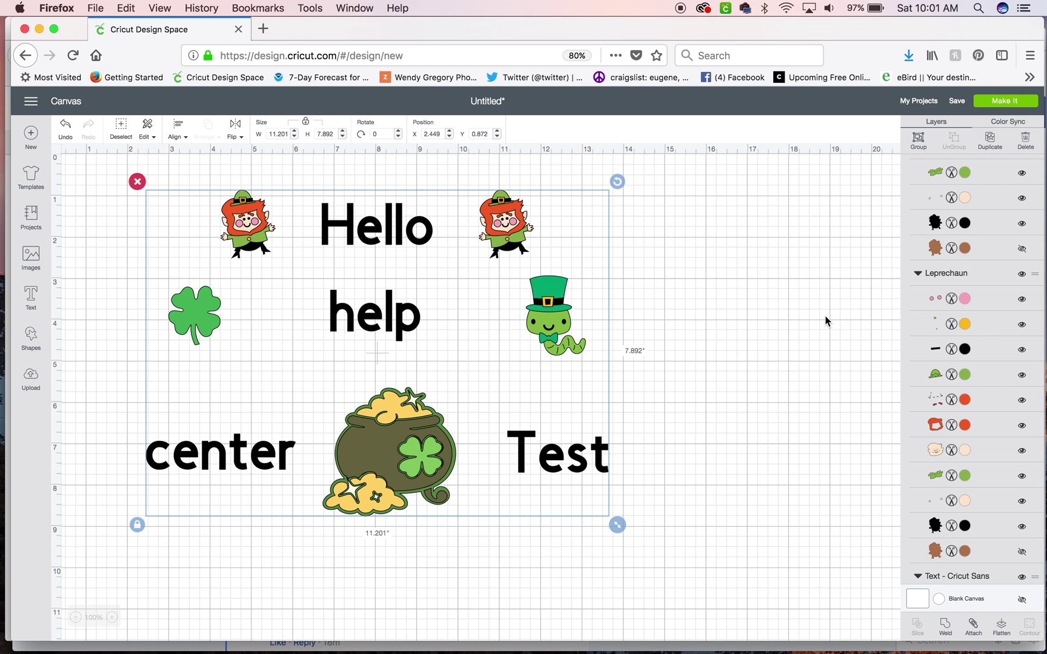
left_click(751, 337)
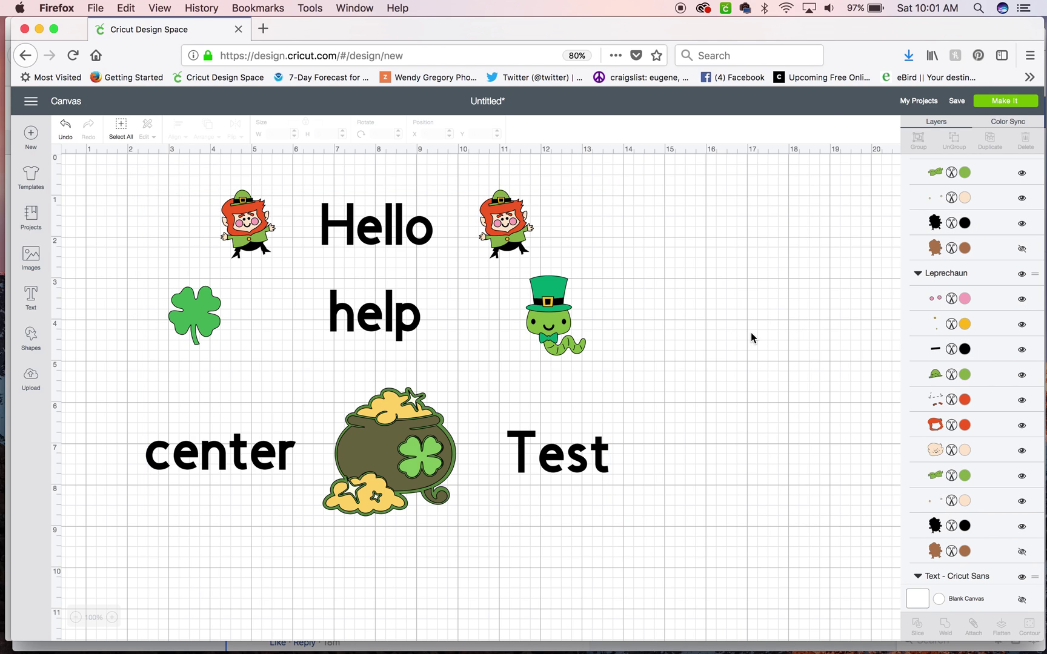
left_click(30, 335)
Add a square at the top-left and stretch it unlocked to 12.556 by 9.236 inches.
left_click(75, 262)
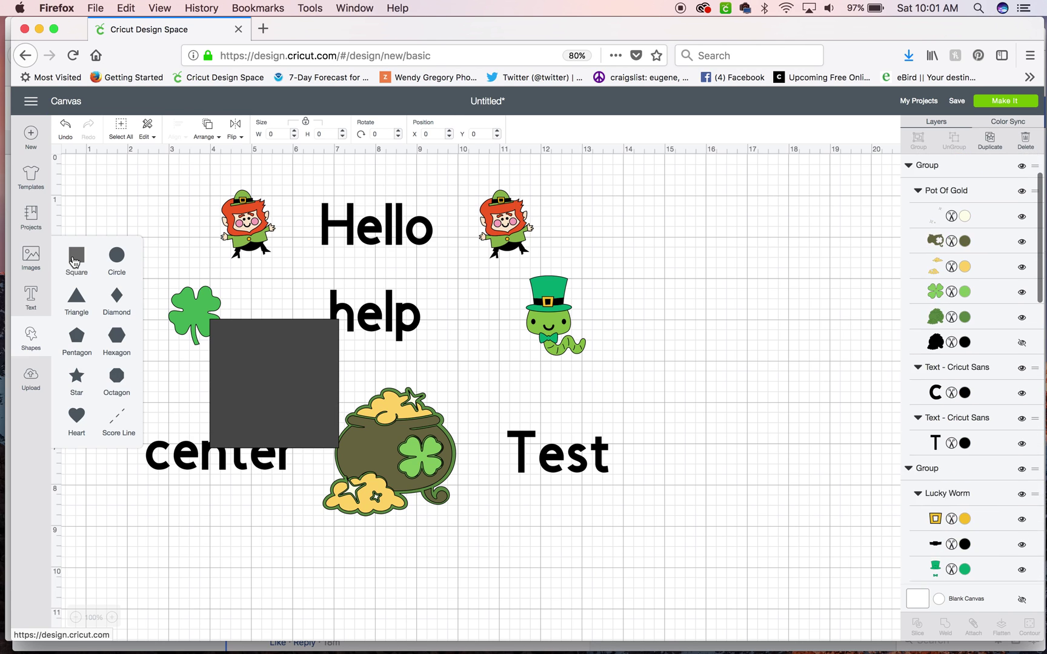
left_click_drag(254, 388, 188, 222)
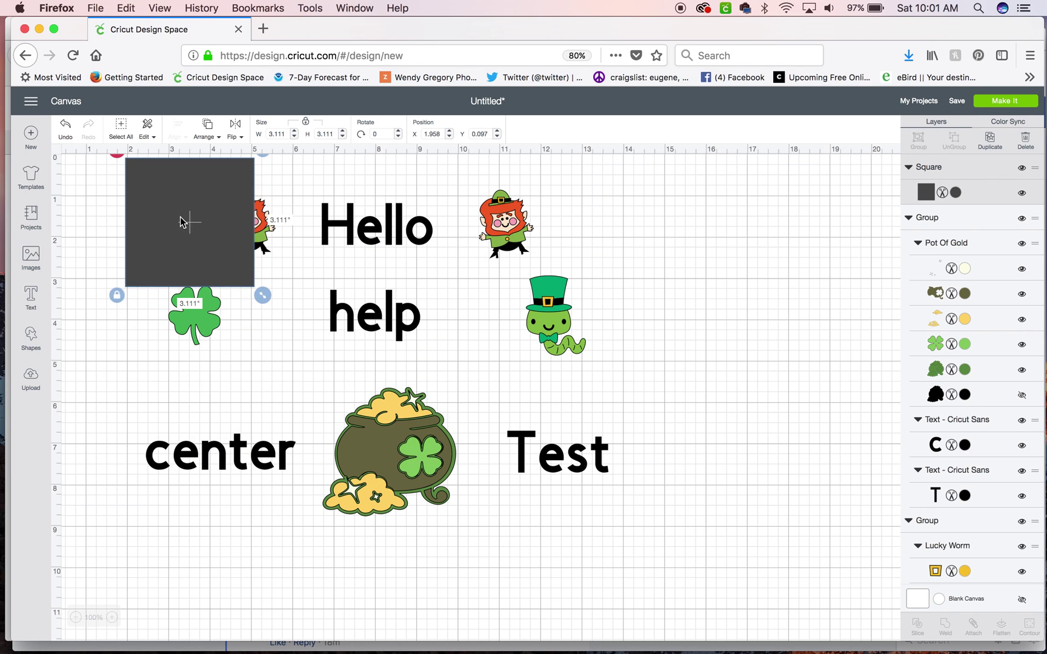
left_click(117, 297)
left_click_drag(263, 295, 657, 548)
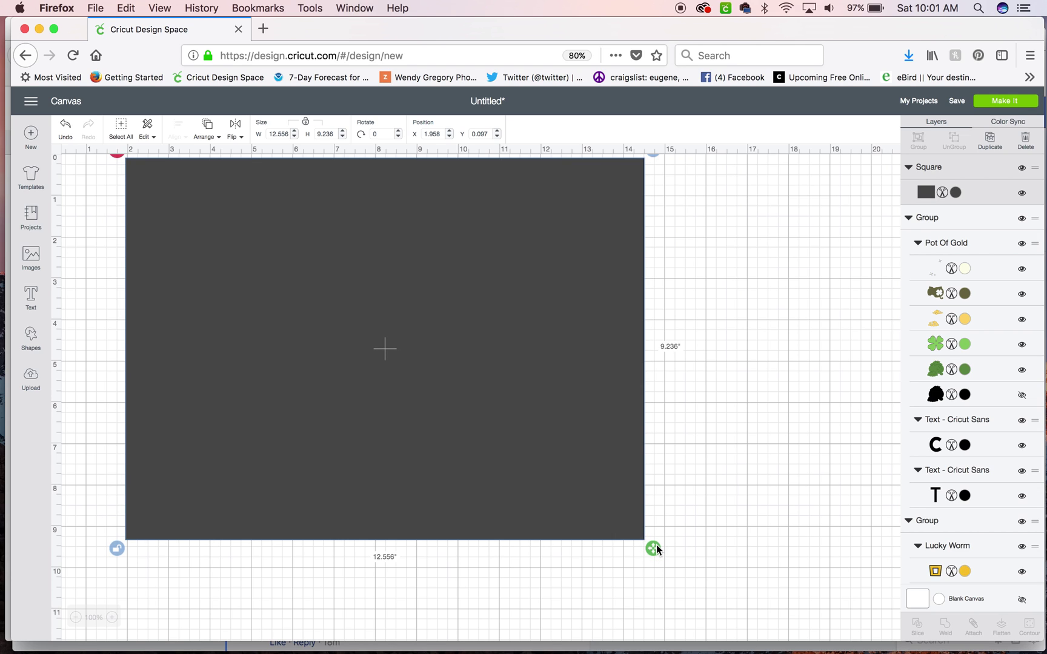
Send the grey rectangle to the back and move it behind the artwork.
left_click(205, 129)
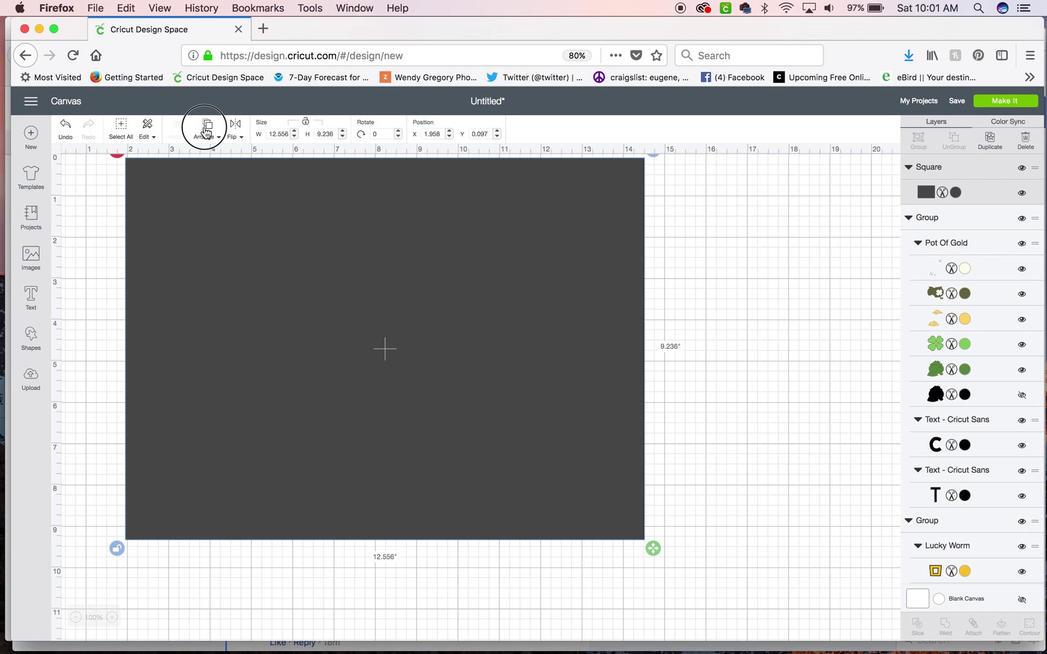
left_click(211, 158)
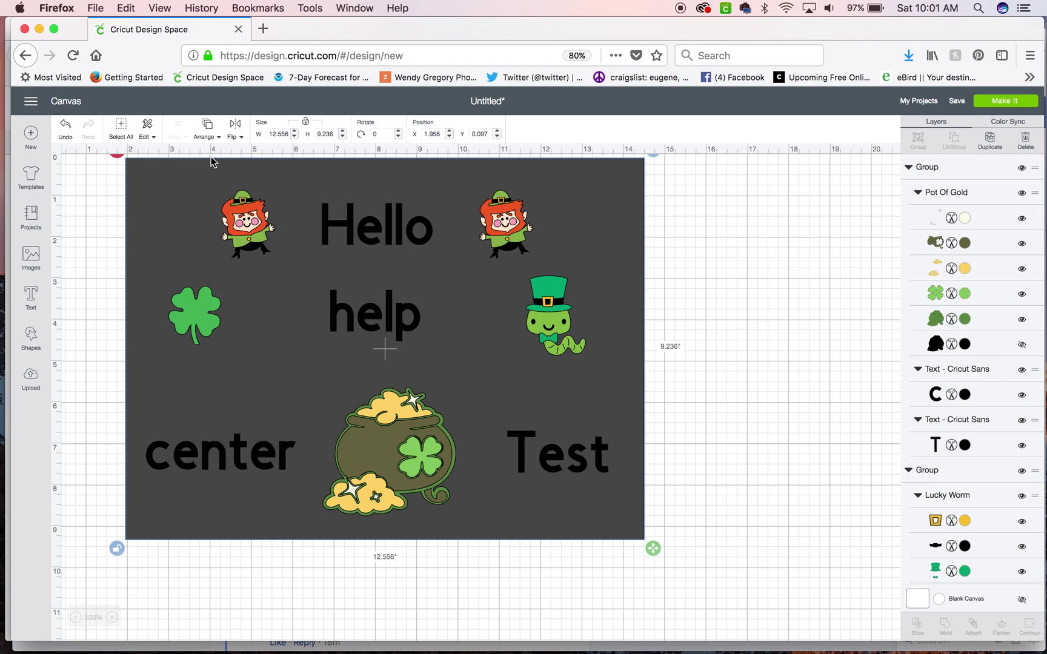
left_click(626, 406)
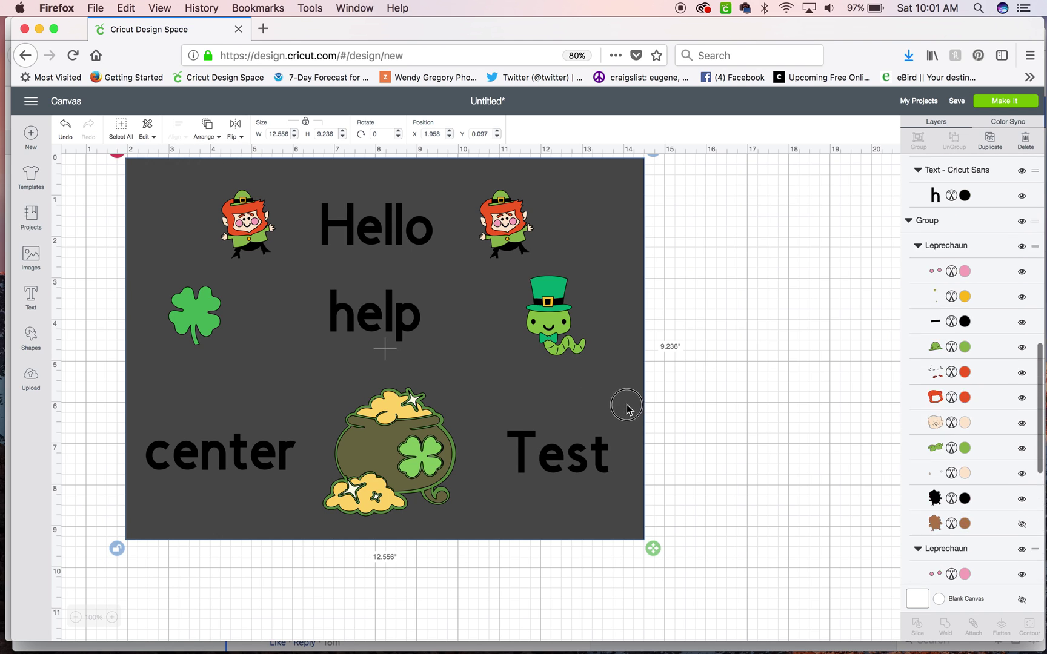
left_click_drag(627, 406, 667, 434)
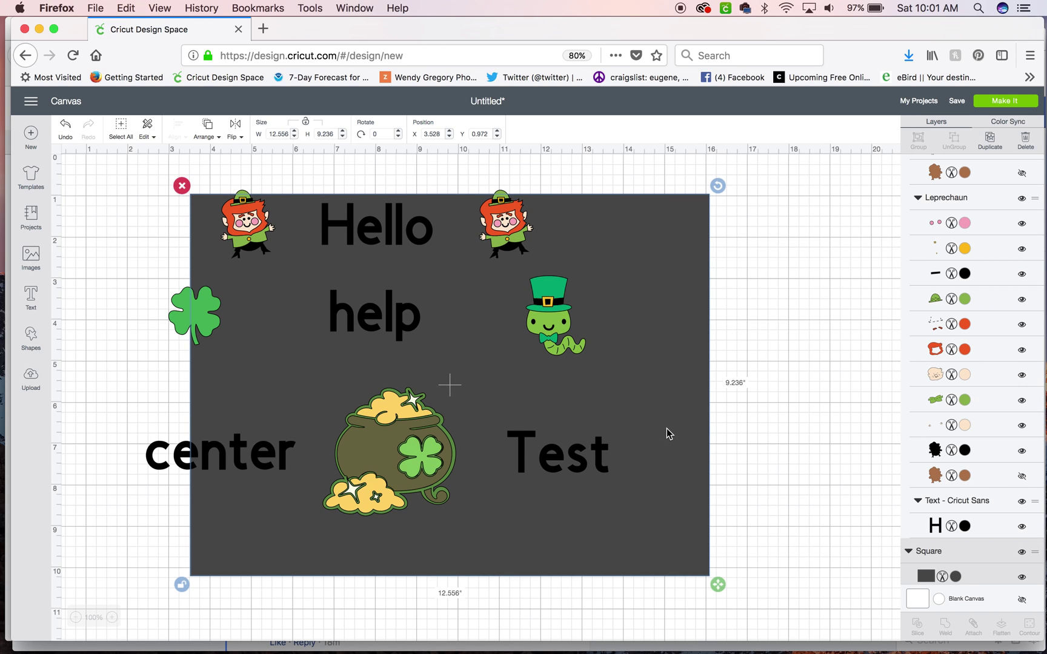
Center all the artwork horizontally on the grey rectangle.
left_click(121, 128)
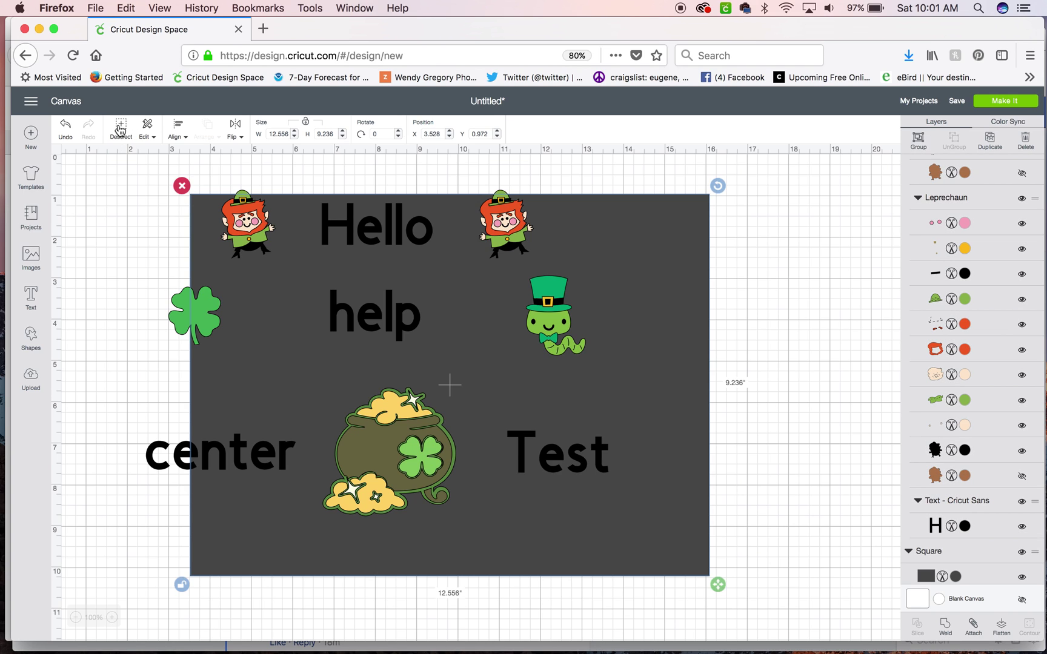
left_click(181, 131)
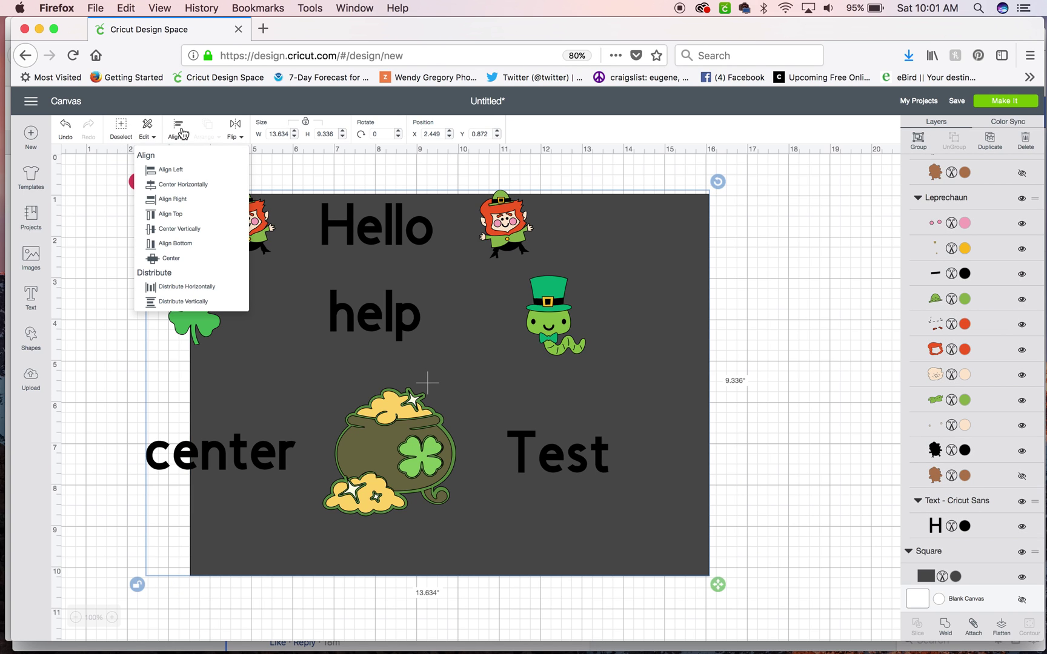
left_click(191, 183)
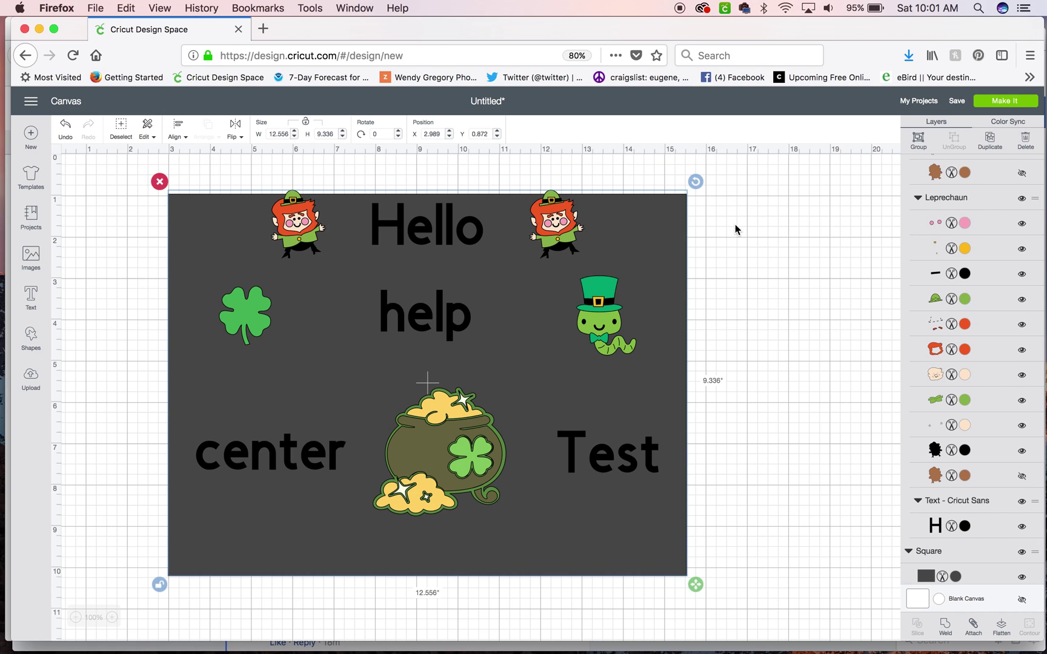
Delete the grey background rectangle, restoring the Hello row after an accidental delete.
left_click(781, 265)
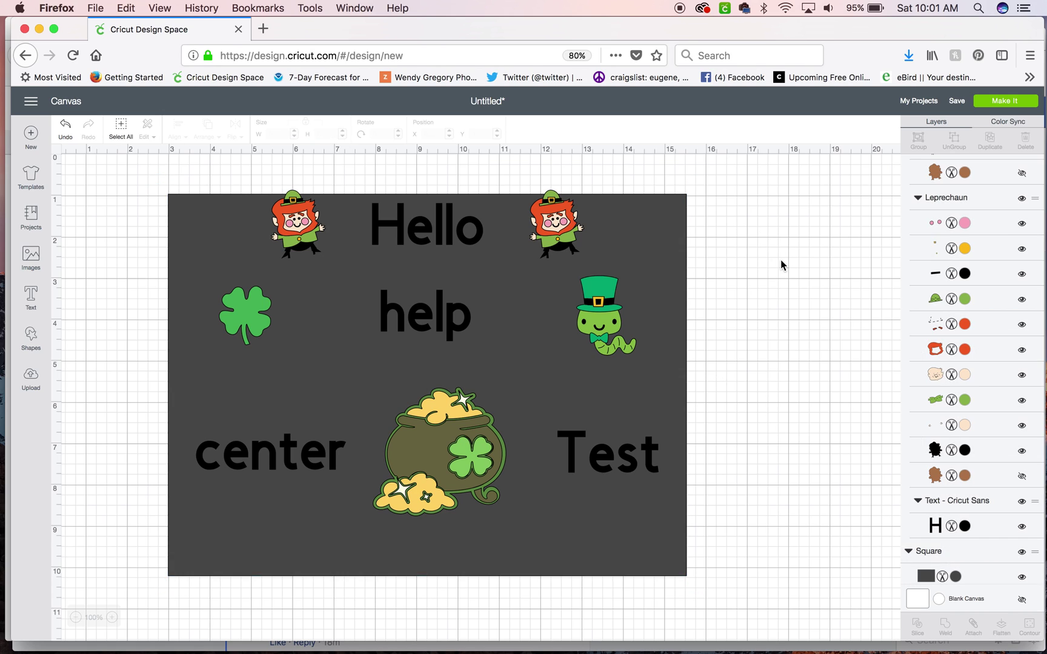
left_click(190, 233)
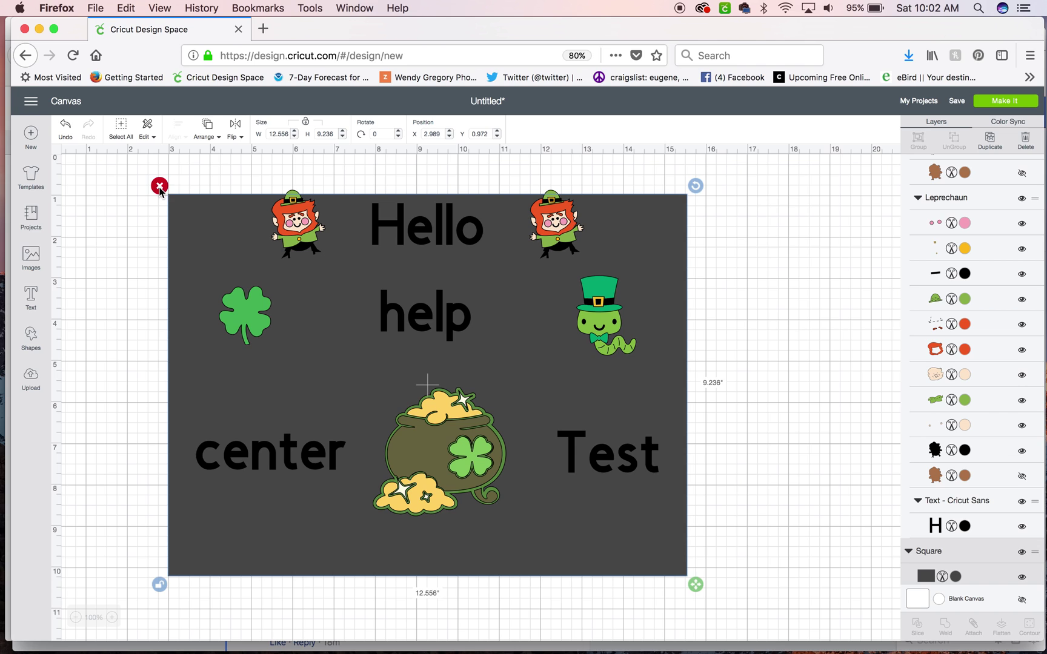
left_click(159, 187)
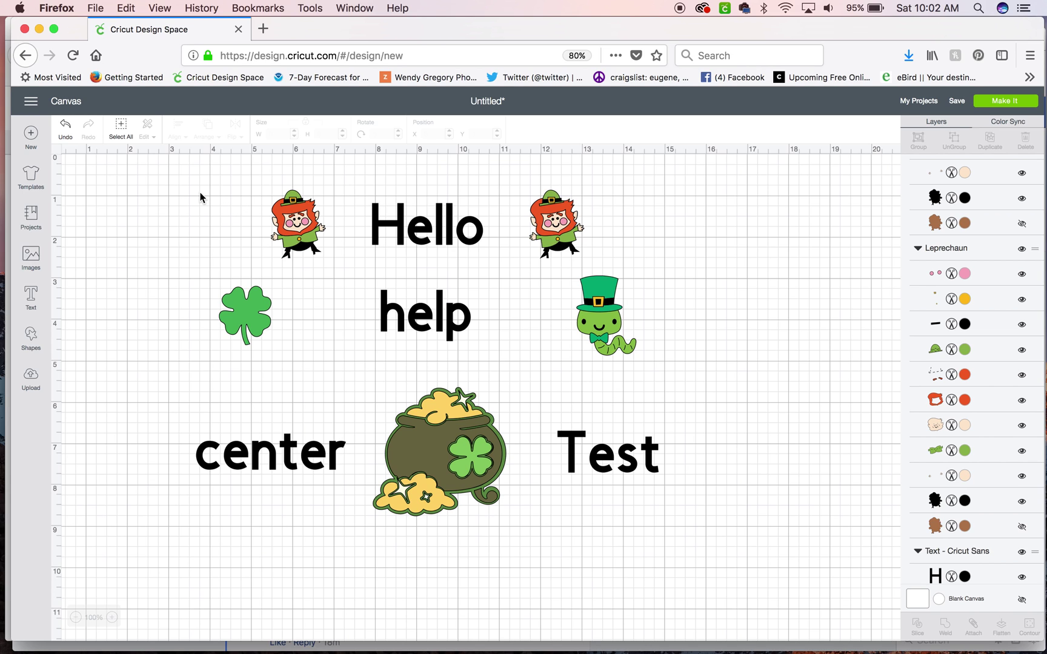
left_click_drag(200, 192, 644, 255)
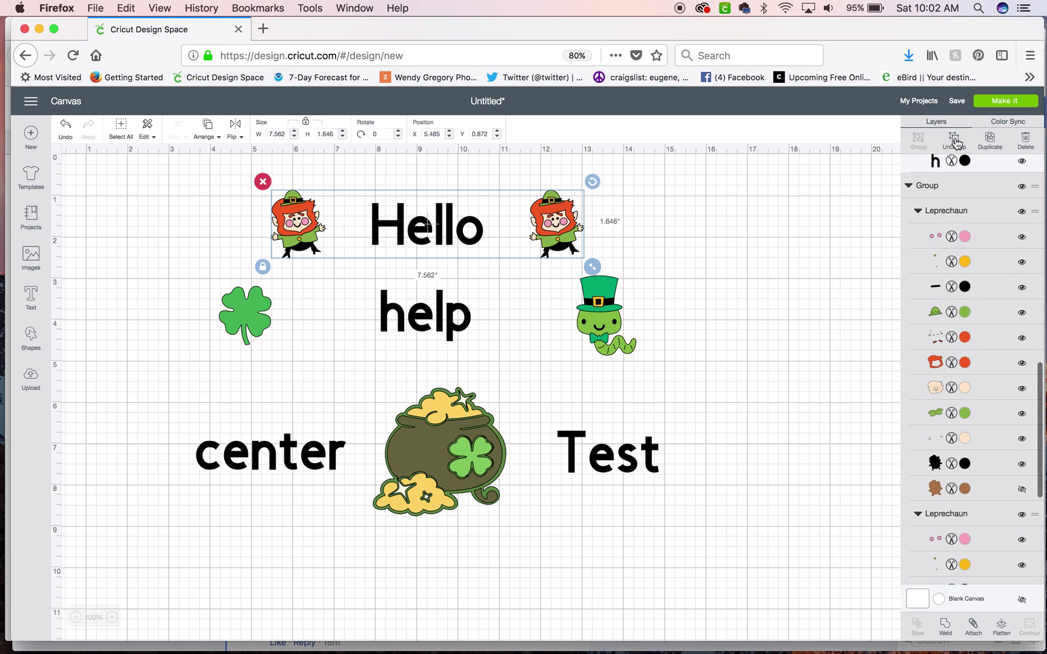
key("Delete")
key("super+z")
Ungroup the middle and bottom rows and preview the layout on cutting mats.
left_click_drag(180, 305, 662, 341)
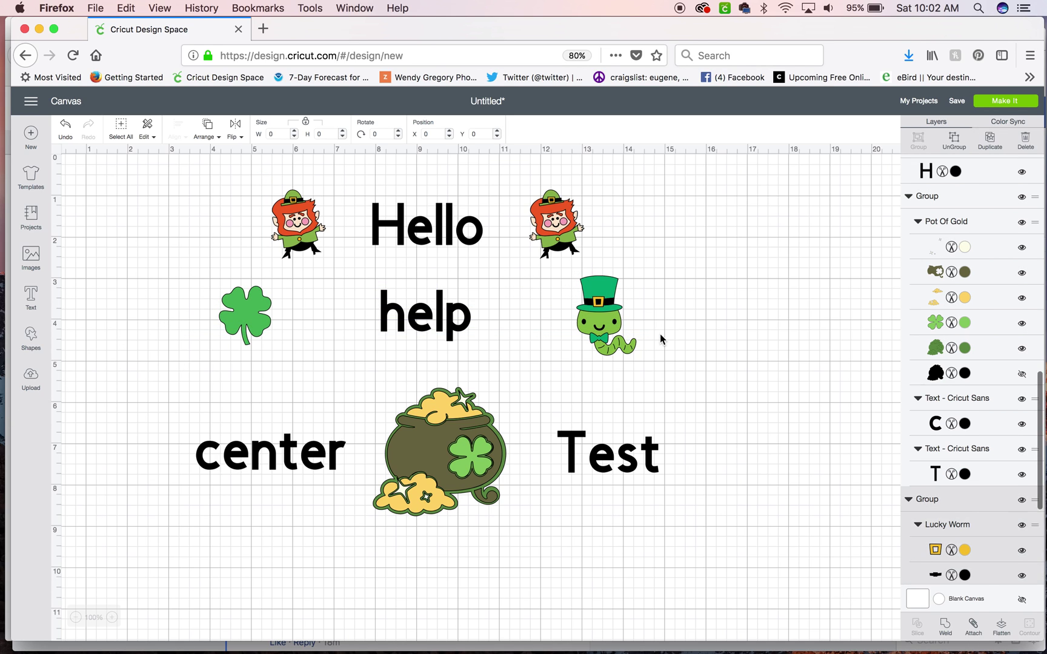
left_click(955, 144)
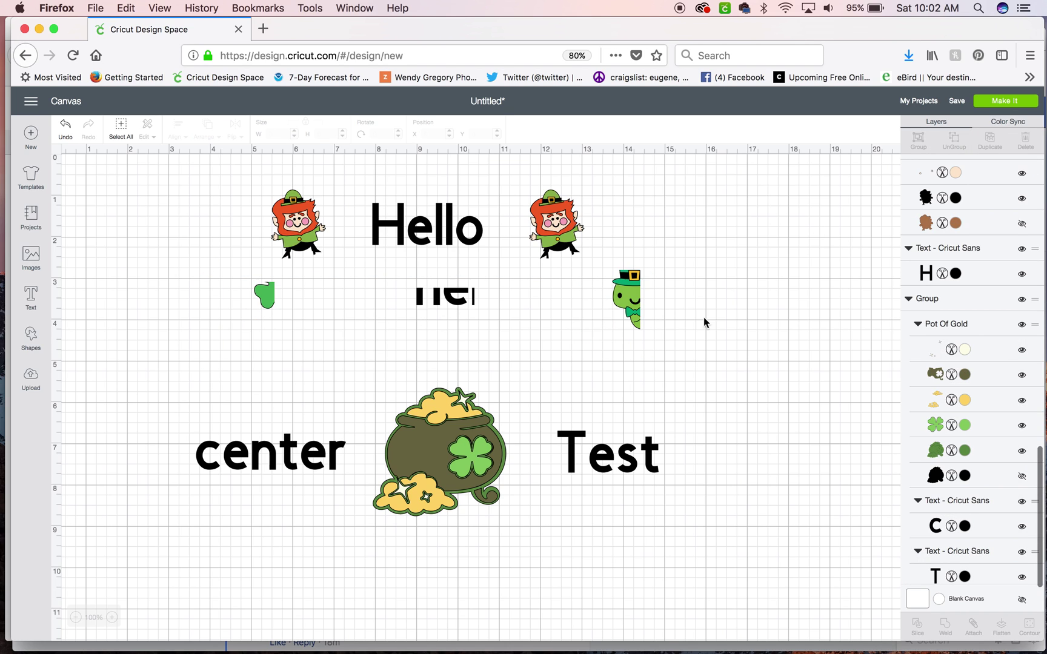
left_click_drag(192, 391, 708, 507)
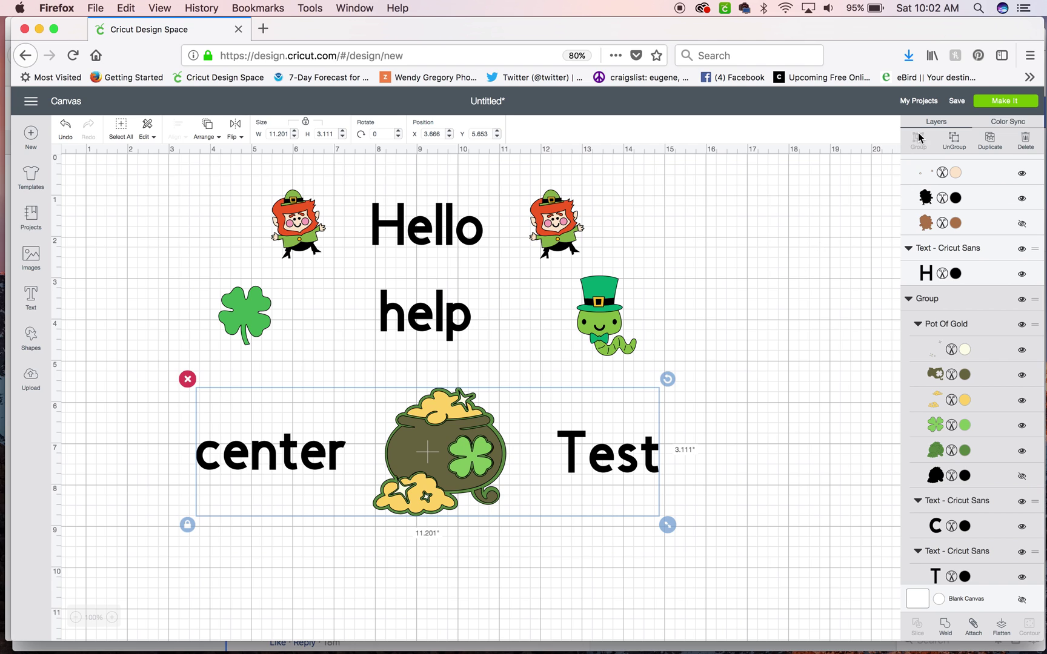
left_click(955, 141)
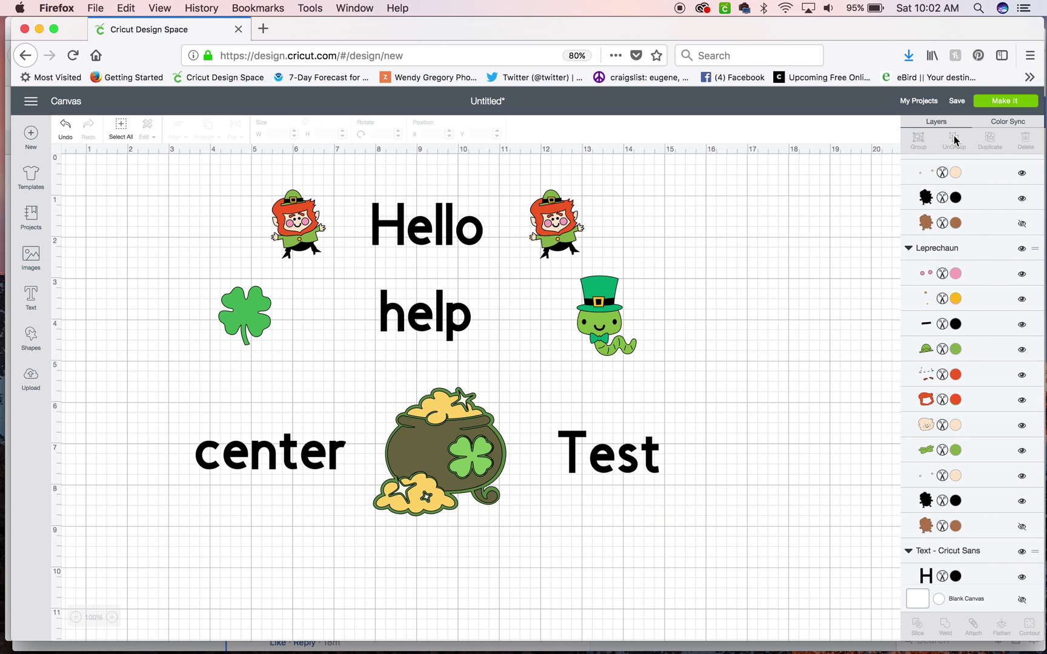
left_click(1004, 101)
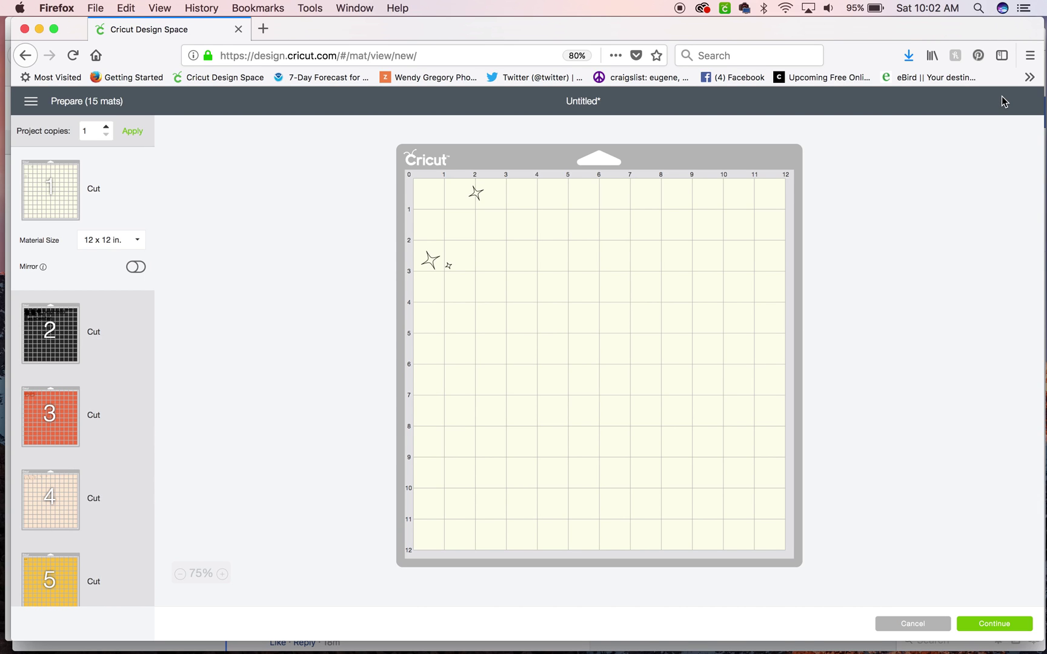
left_click(25, 57)
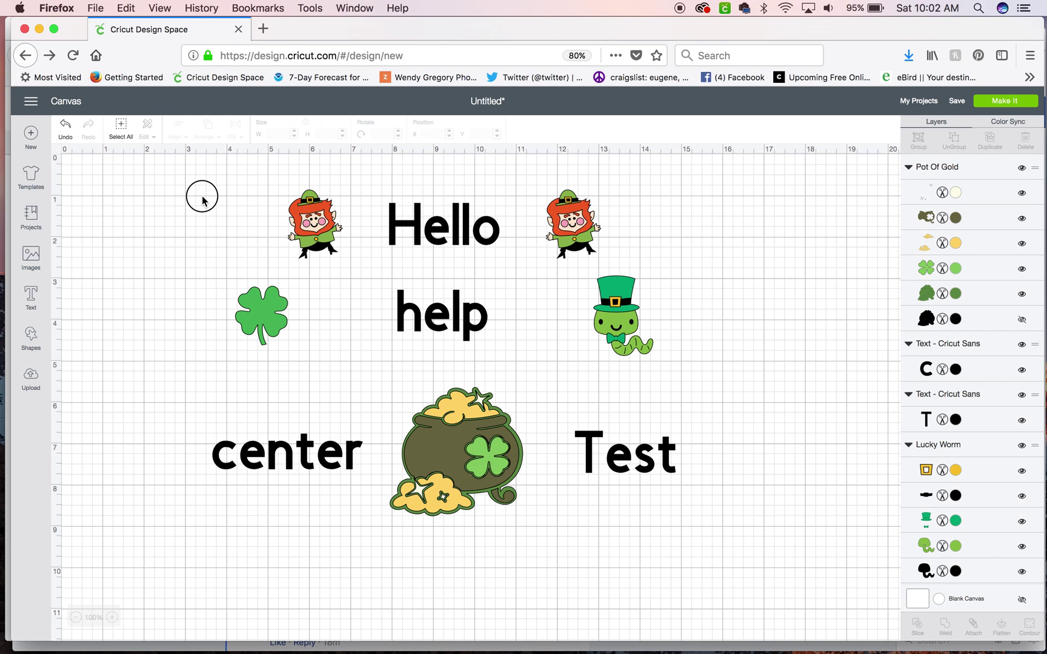
left_click_drag(202, 196, 747, 500)
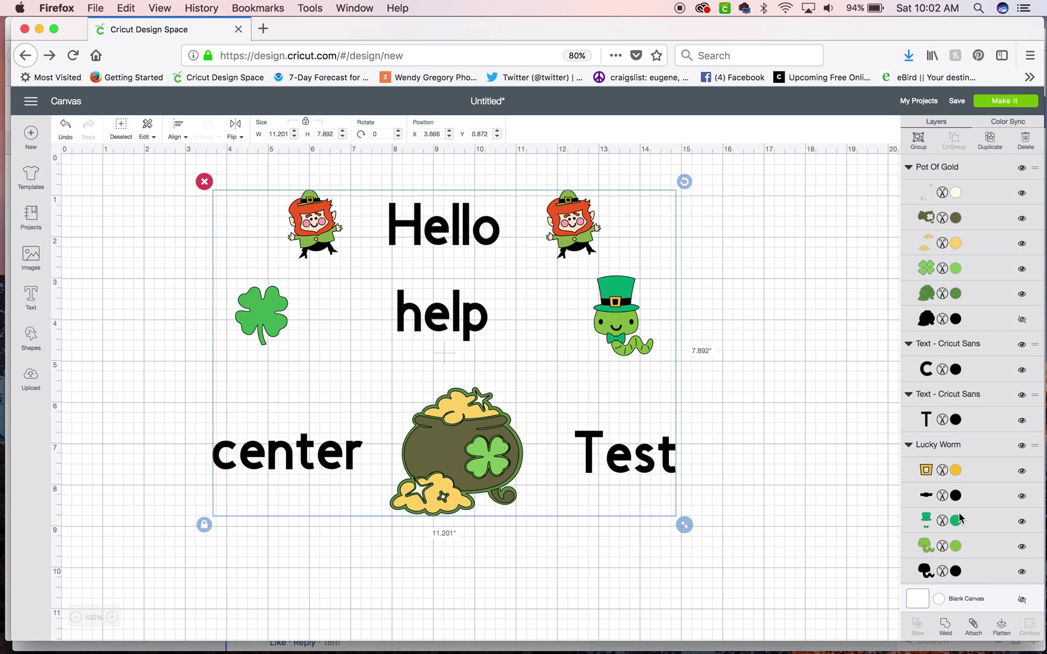
Attach all images and text into one black cut layer and reopen the mat preview.
left_click(976, 628)
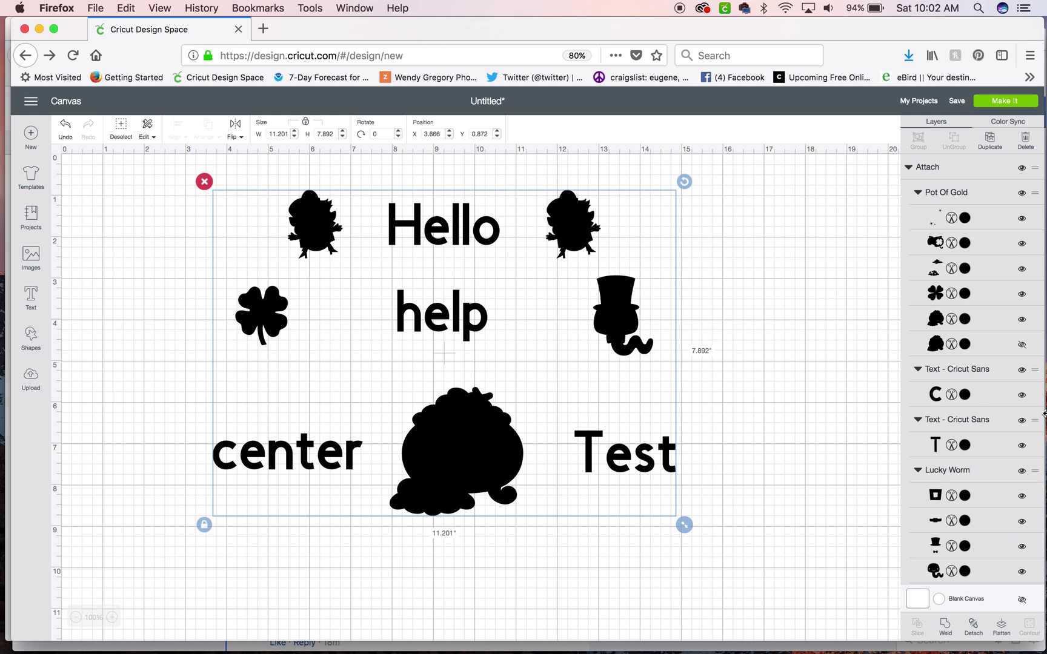
left_click(1002, 103)
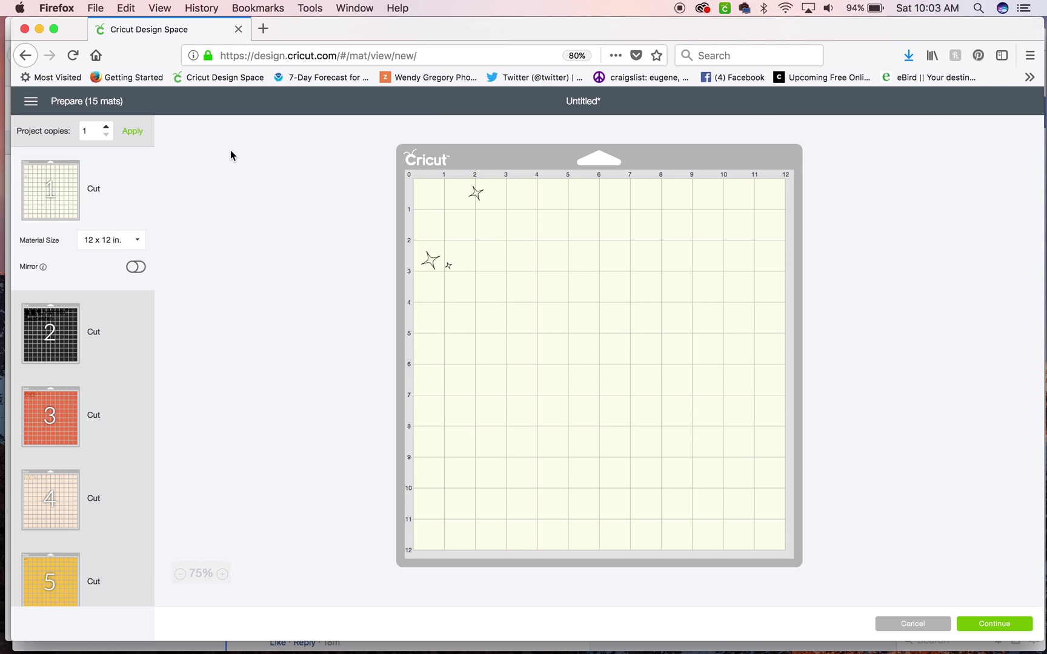
Go back from the mat preview to the design canvas.
left_click(25, 55)
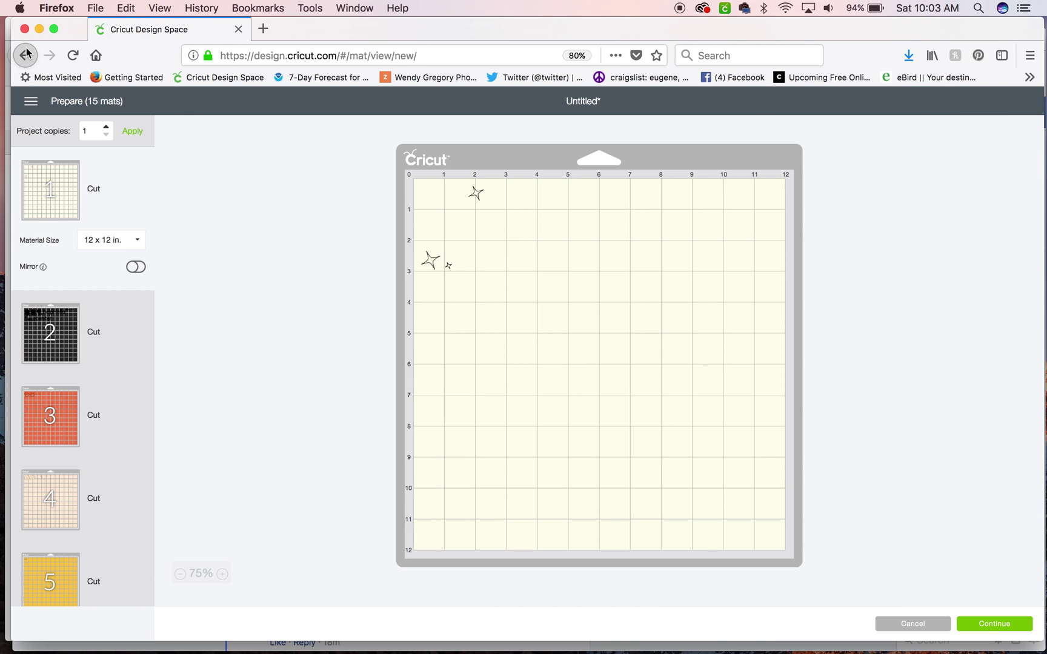